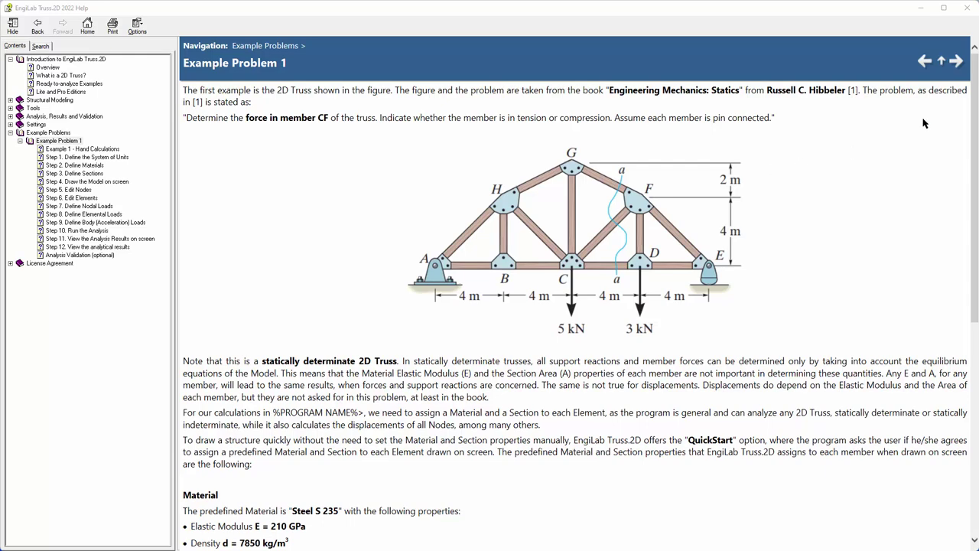
Scroll through Example Problem 1's help page to review the roof truss figure and material/section notes.
mouse_move(970, 102)
left_mouse_down()
mouse_move(974, 280)
mouse_move(974, 102)
left_mouse_up()
scroll(263, 291, "down", 3)
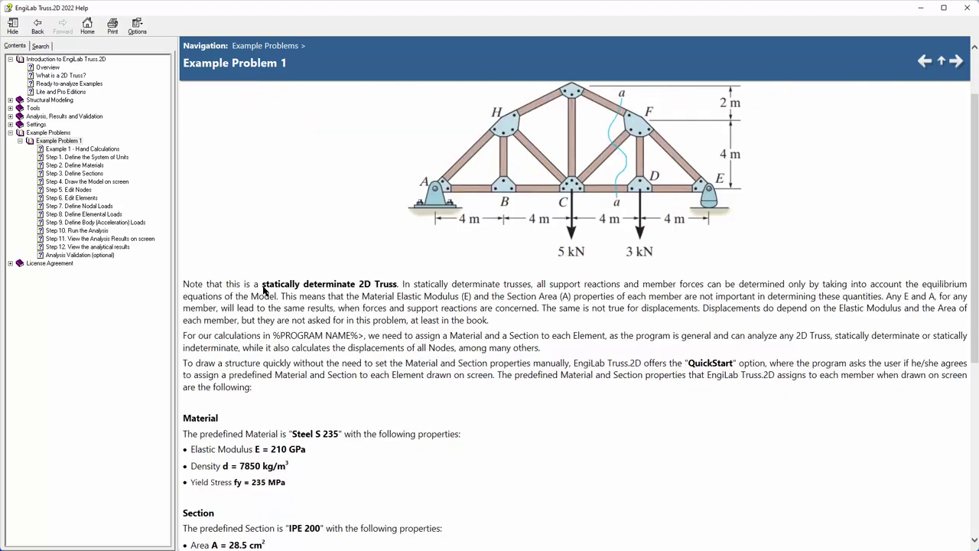
scroll(263, 286, "up", 3)
scroll(353, 428, "down", 3)
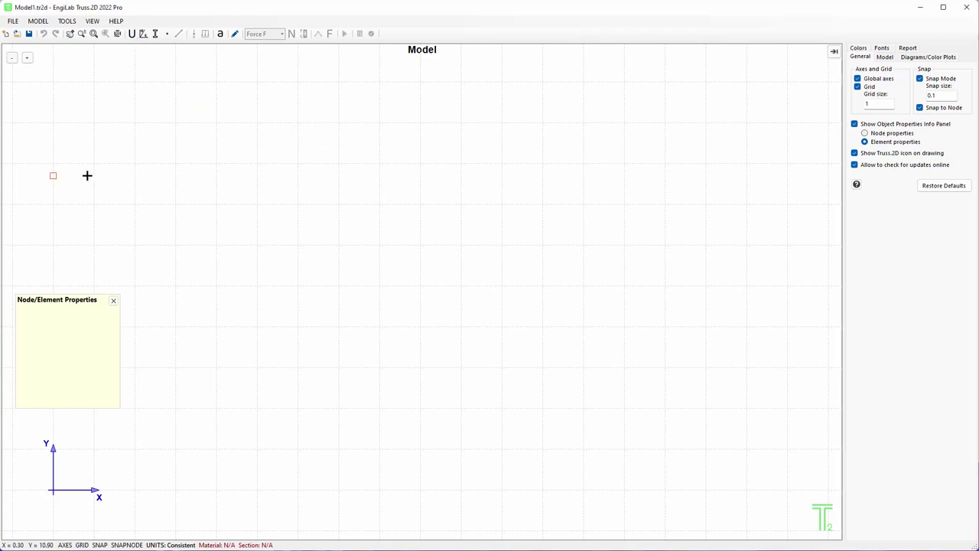
Set the model's unit system to Default Metric.
left_click(132, 35)
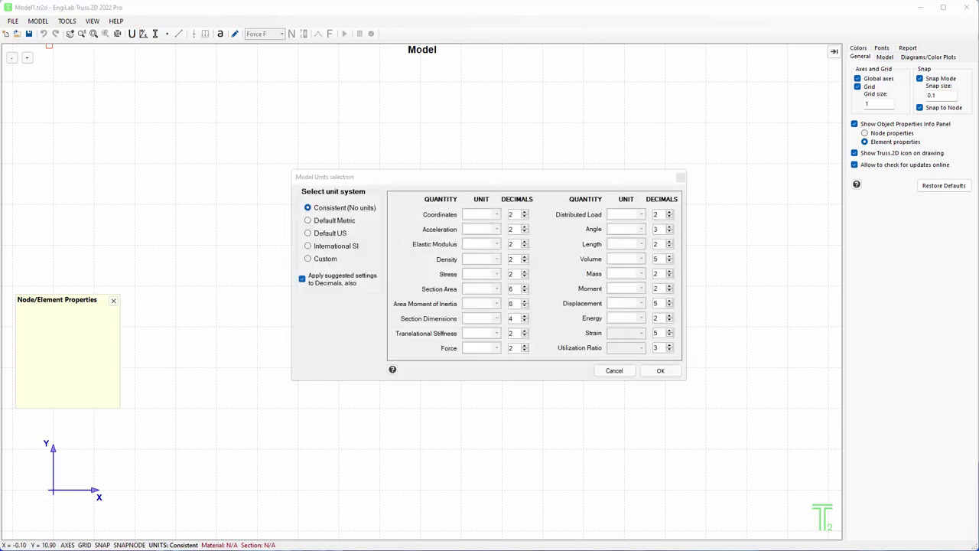
left_click(334, 222)
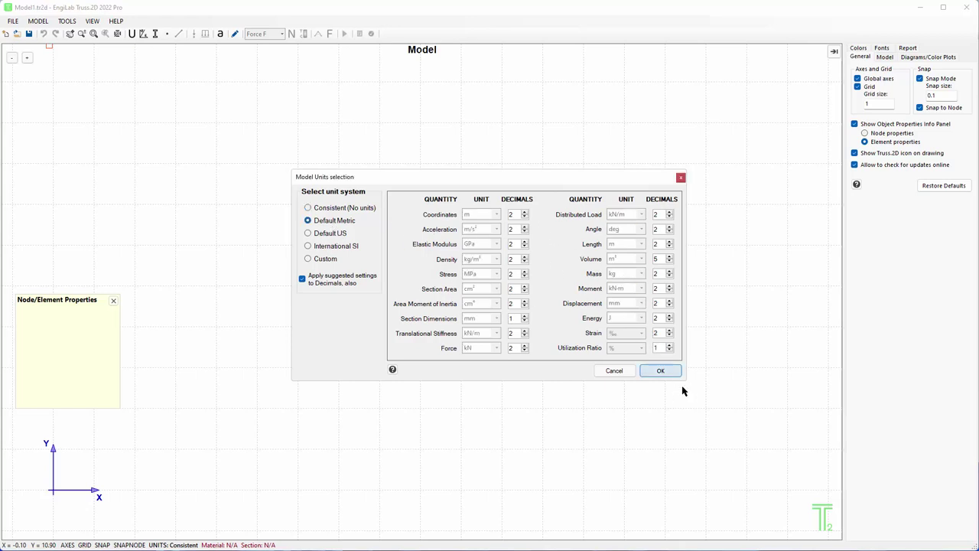
left_click(661, 372)
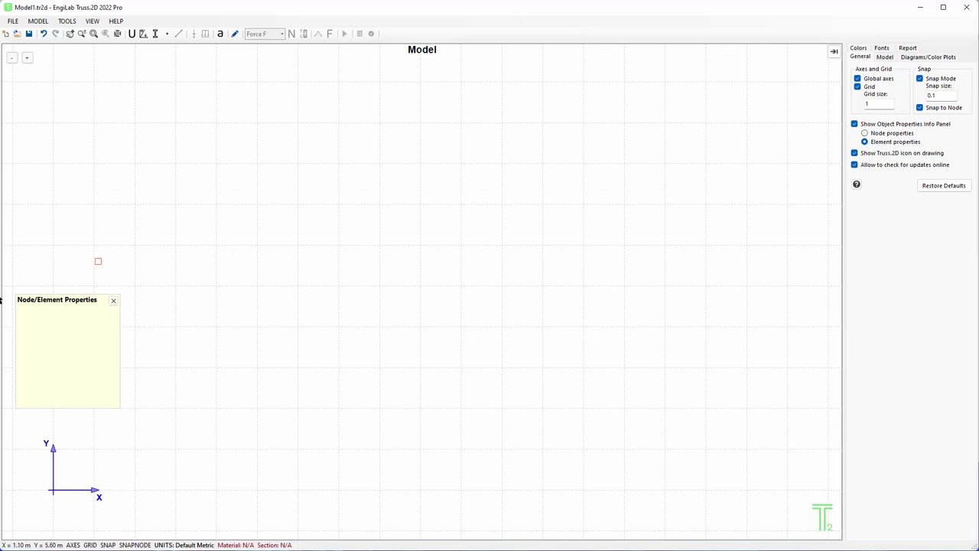
Draw element 1 from the origin to 4.00, 0.00 using Steel S 235 and IPE 200.
left_click(53, 490)
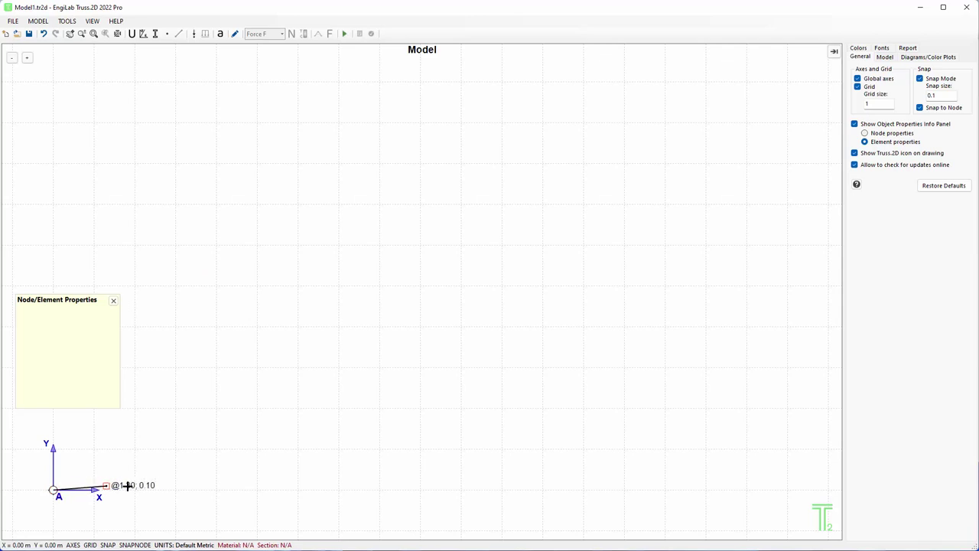
left_click(216, 490)
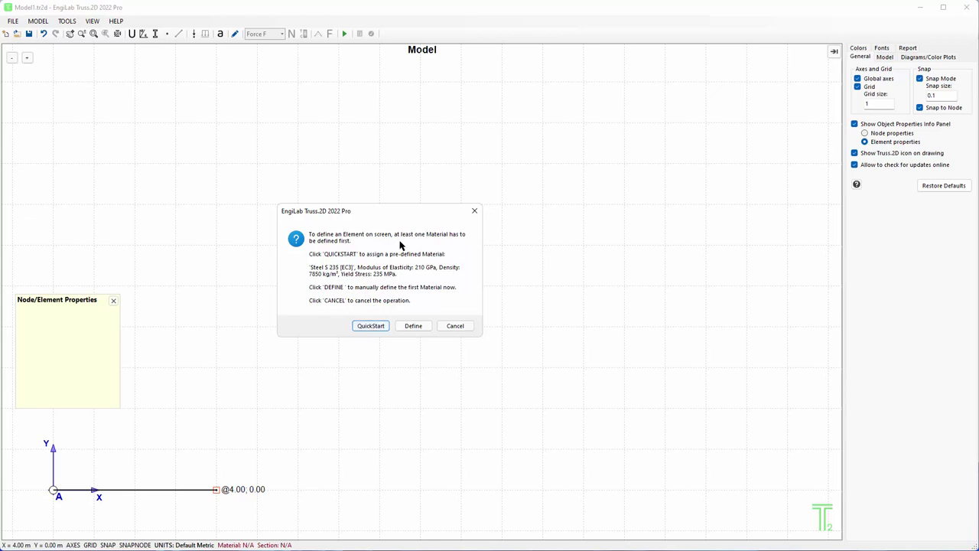
left_click(370, 328)
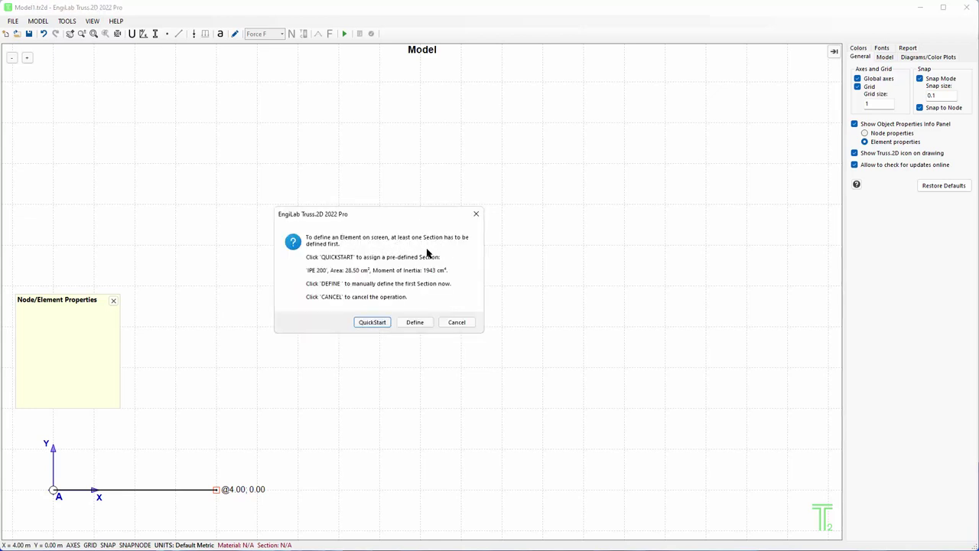
left_click(372, 323)
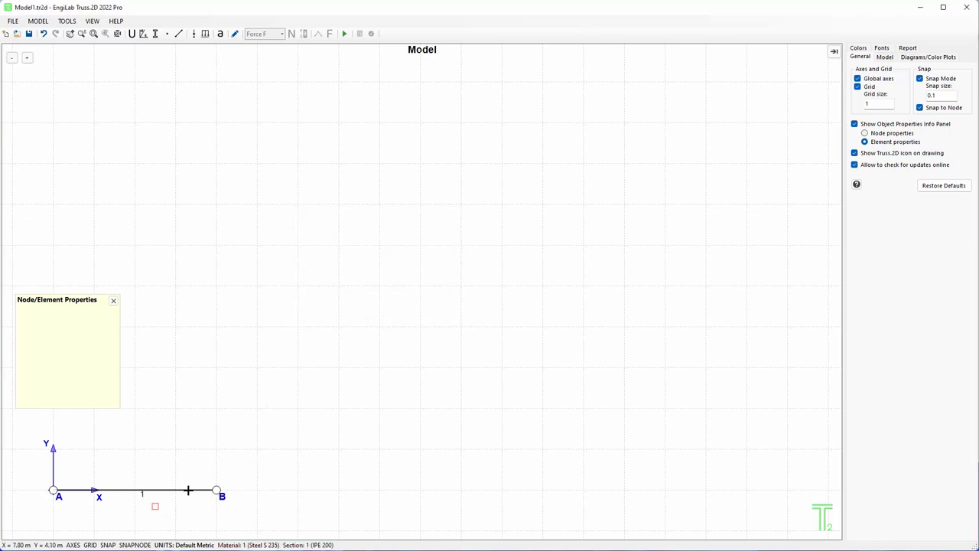
Reposition the Element 1 info panel on the drawing.
mouse_move(188, 489)
left_click_drag(72, 308, 163, 239)
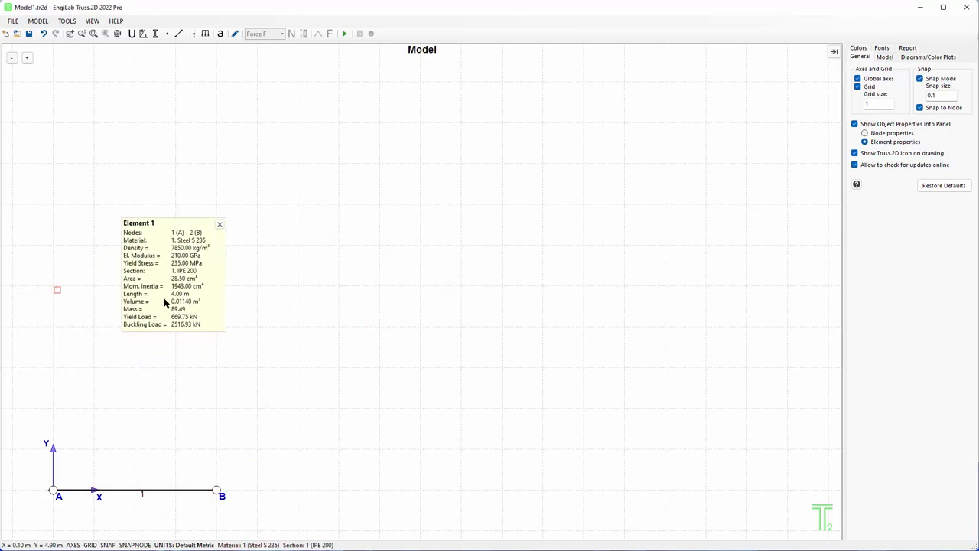
left_click_drag(177, 306, 182, 410)
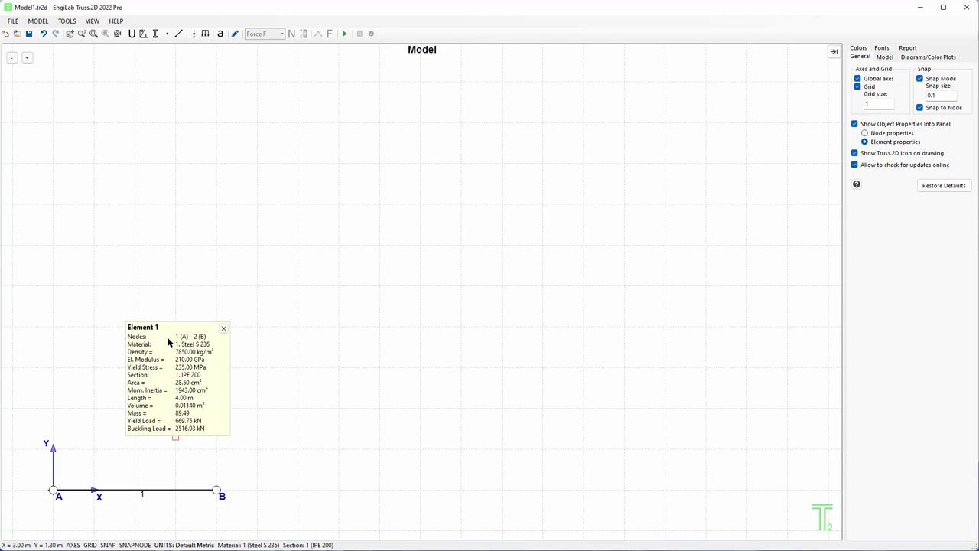
left_click_drag(168, 341, 131, 244)
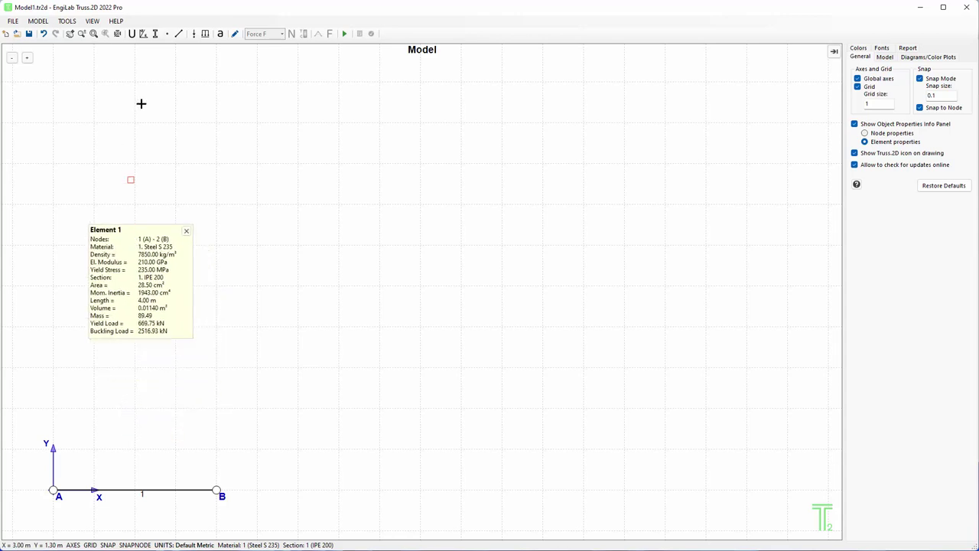
left_click(143, 33)
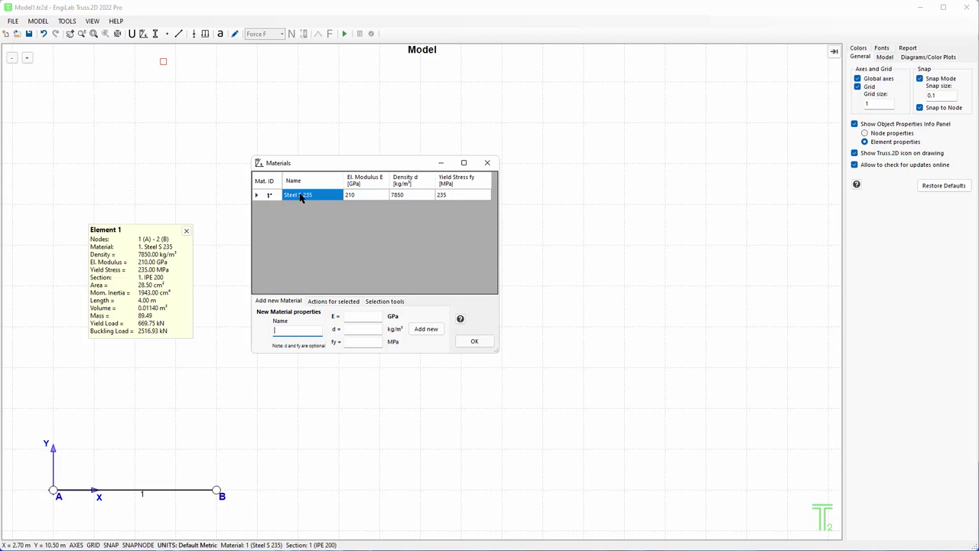
left_click(474, 342)
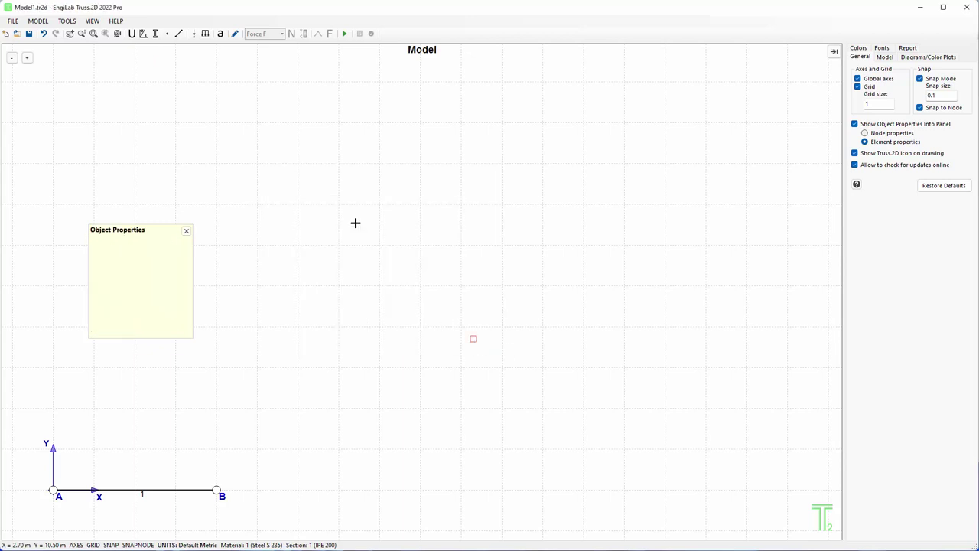
left_click(155, 34)
left_click_drag(323, 158, 396, 159)
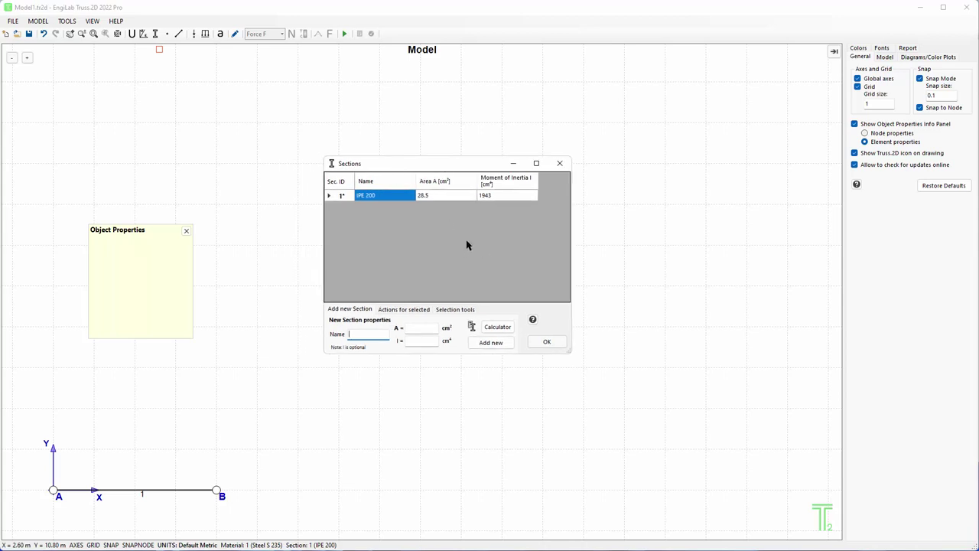
left_click(547, 342)
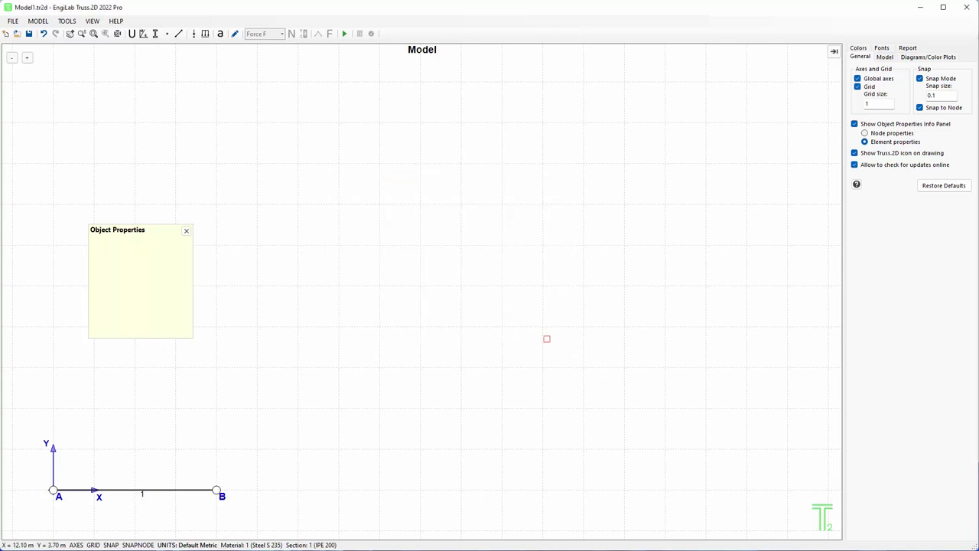
Continue the chain from B through C, D and E, then up to F, apex G and H.
left_click(222, 490)
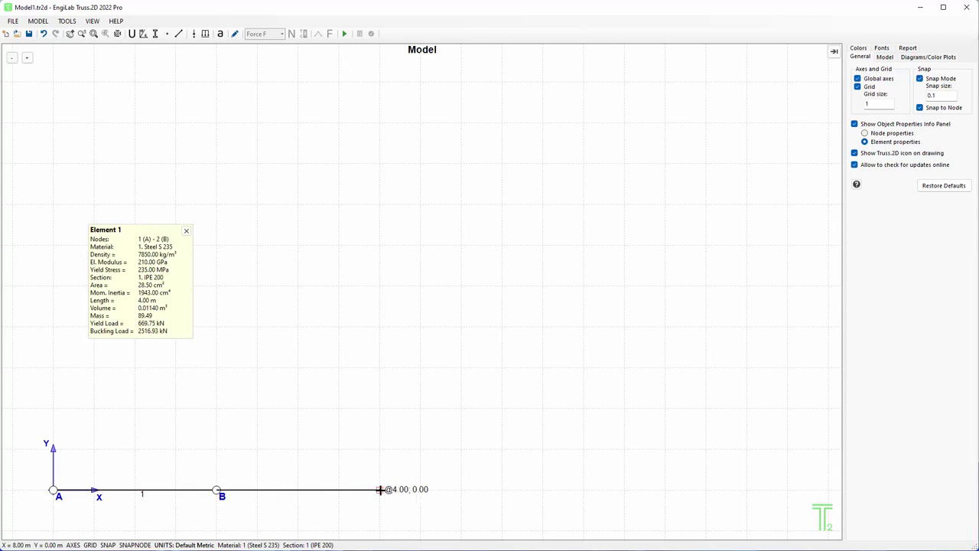
left_click(380, 489)
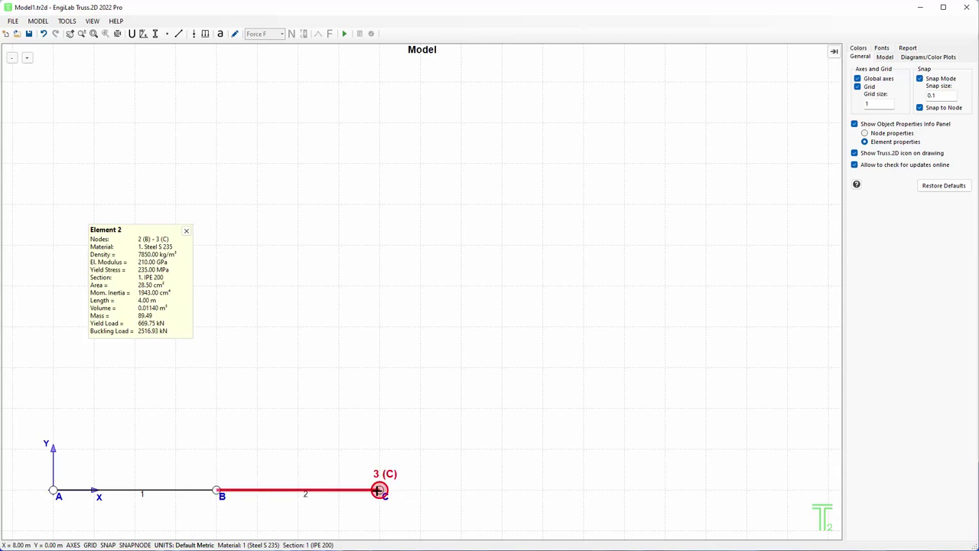
left_click(543, 489)
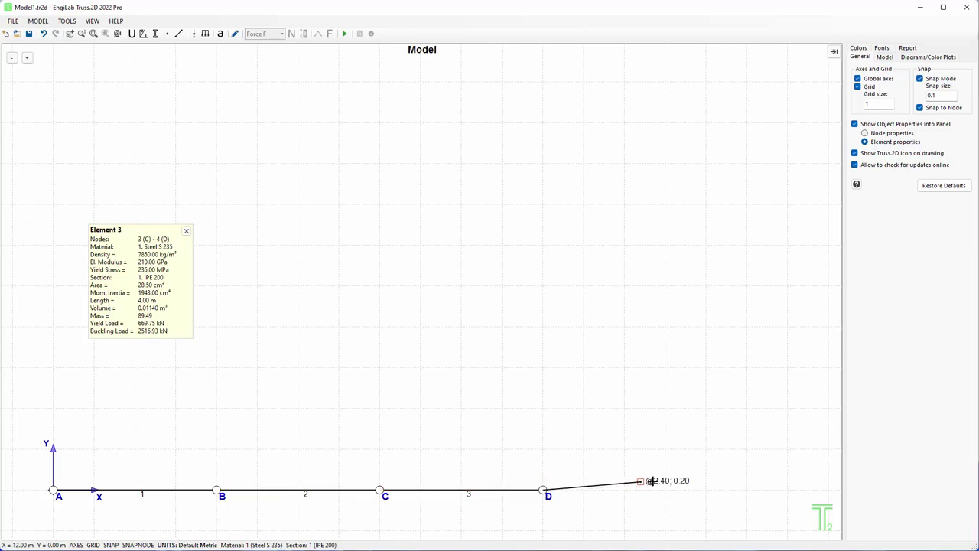
left_click(706, 488)
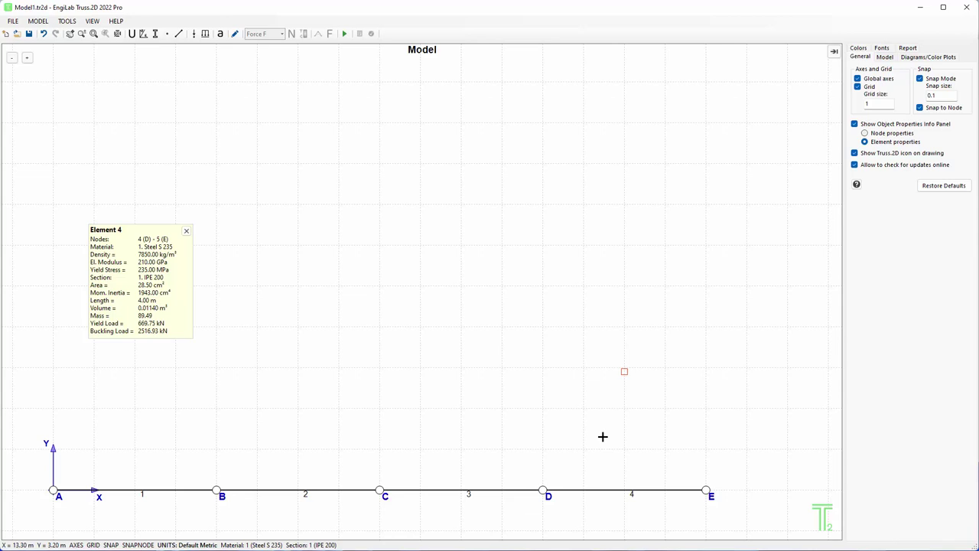
left_click(542, 326)
left_click(379, 245)
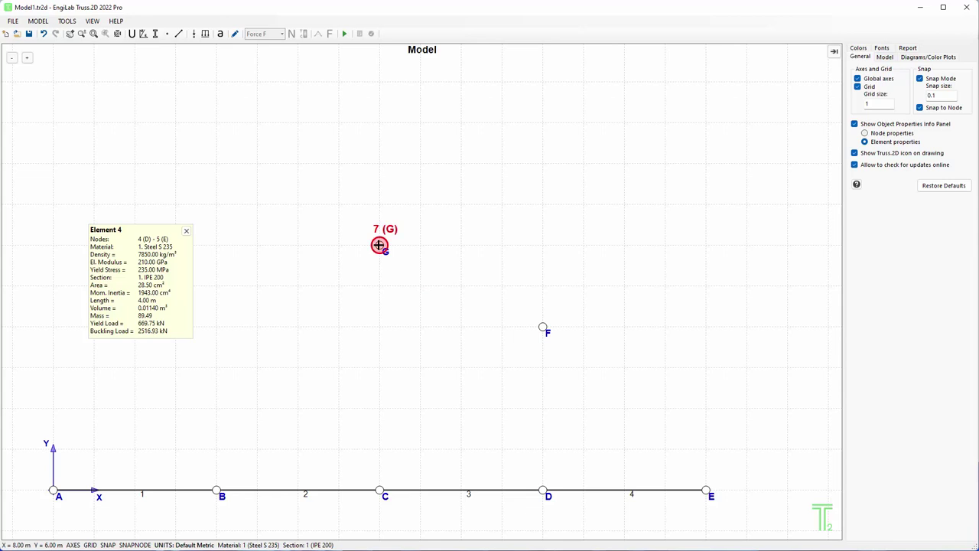
left_click(215, 327)
Draw top chord members A–H, H–G, G–F and F–E as elements 5–8.
left_click(53, 489)
left_click(217, 327)
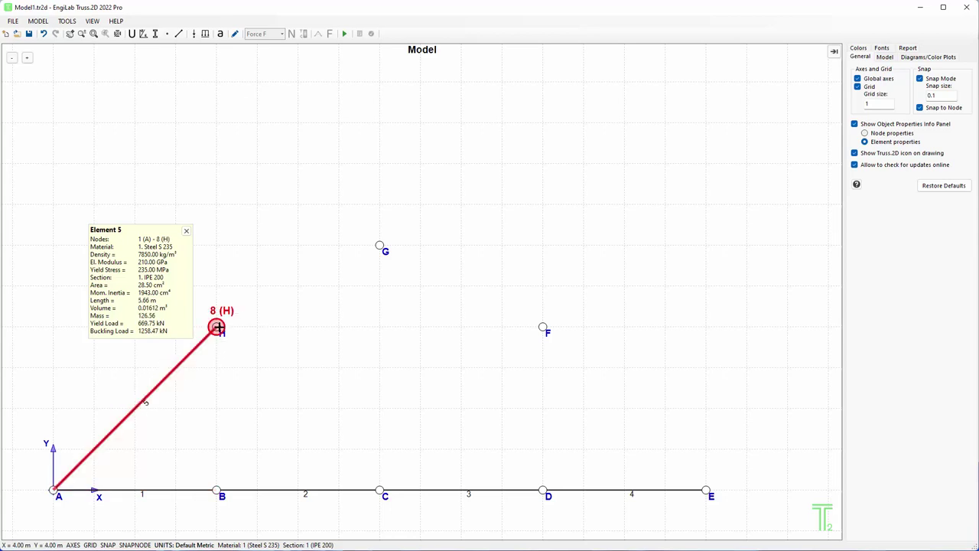
left_click(381, 247)
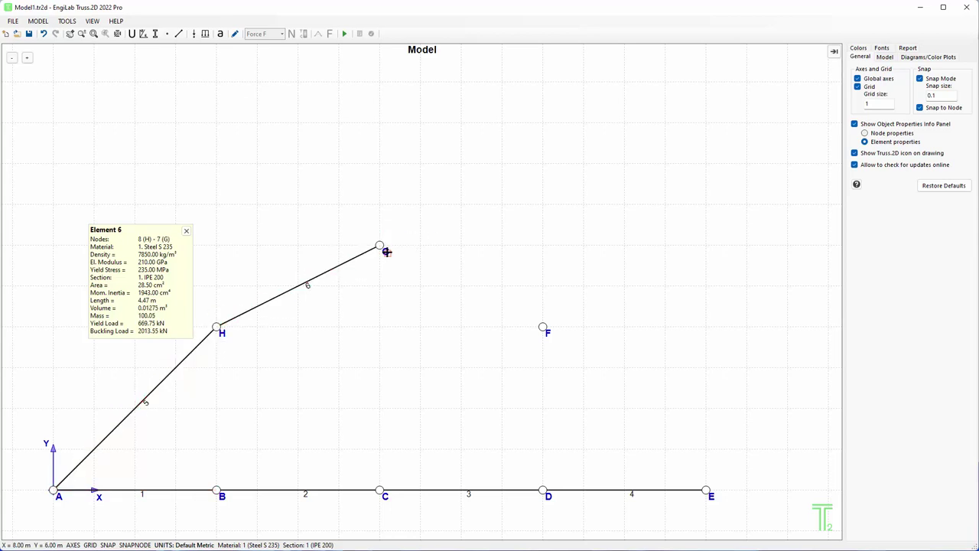
left_click(542, 328)
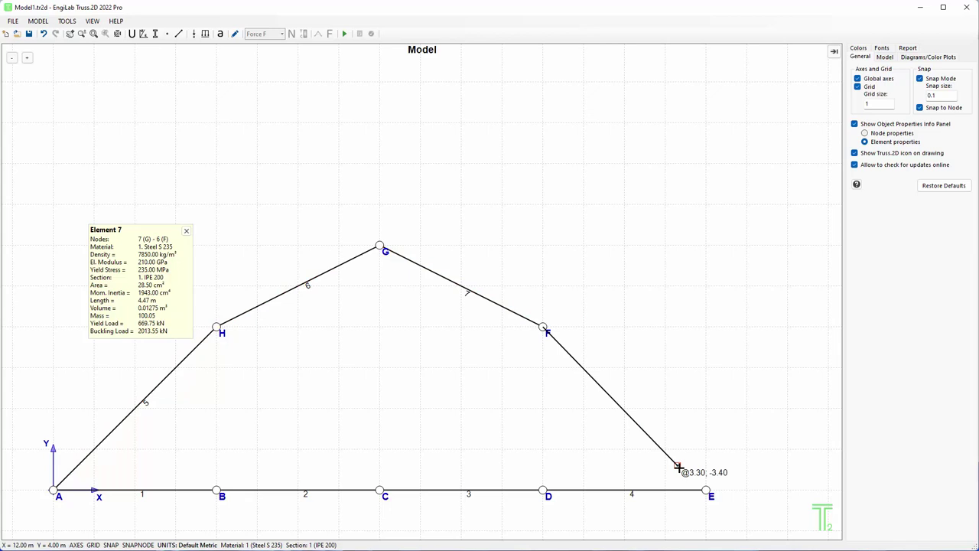
left_click(705, 489)
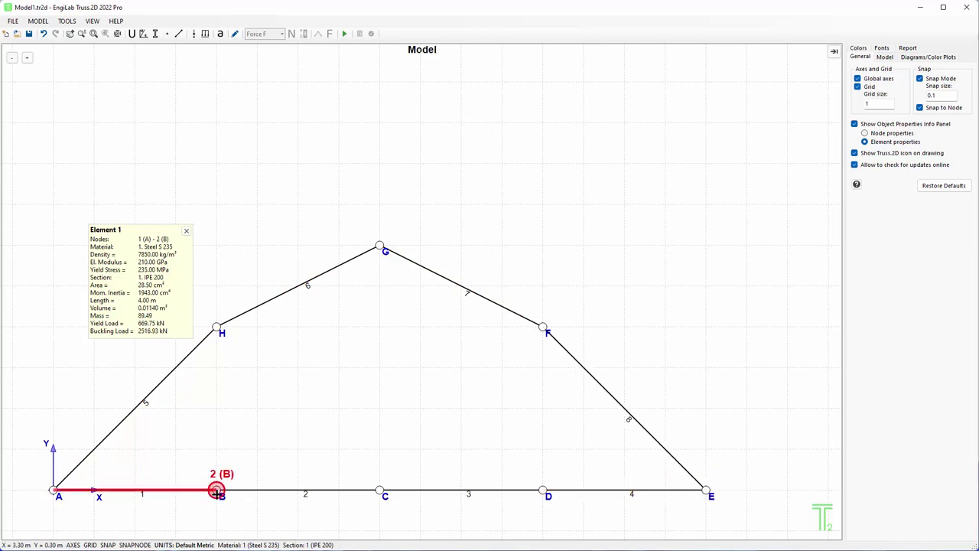
Add verticals B–H, C–G, D–F (9–11) and diagonals H–C, C–F (12–13).
left_click(216, 490)
left_click(217, 327)
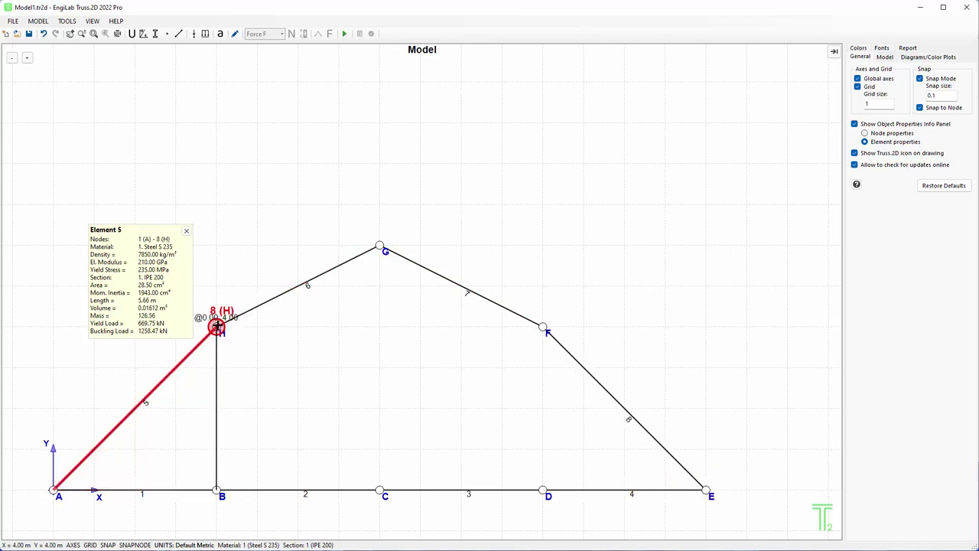
left_click(380, 490)
left_click(380, 246)
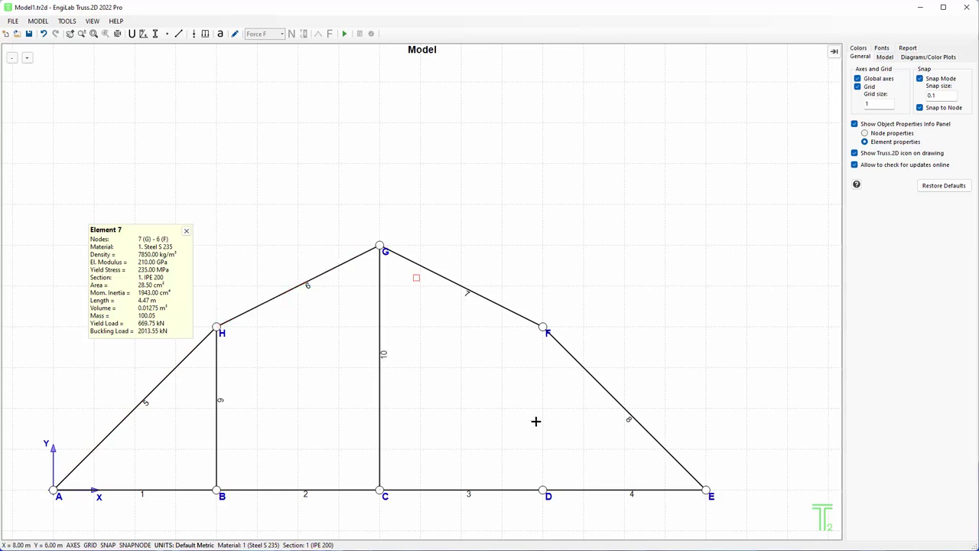
left_click(542, 489)
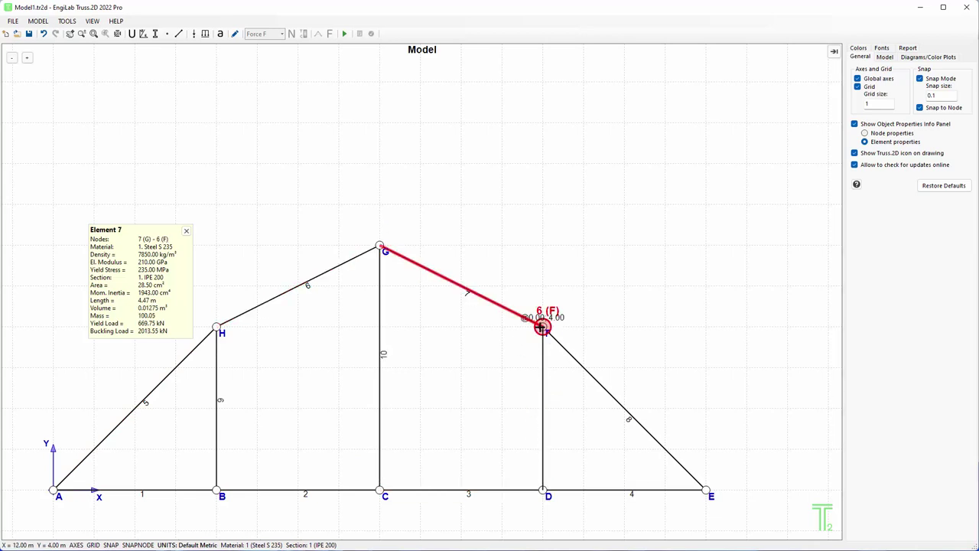
left_click(542, 327)
left_click(217, 328)
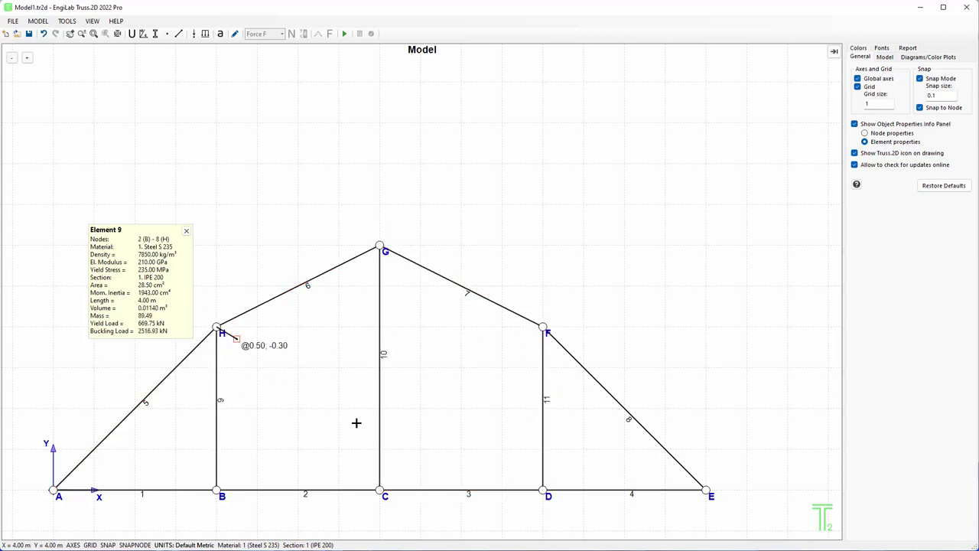
left_click(382, 490)
left_click(382, 490)
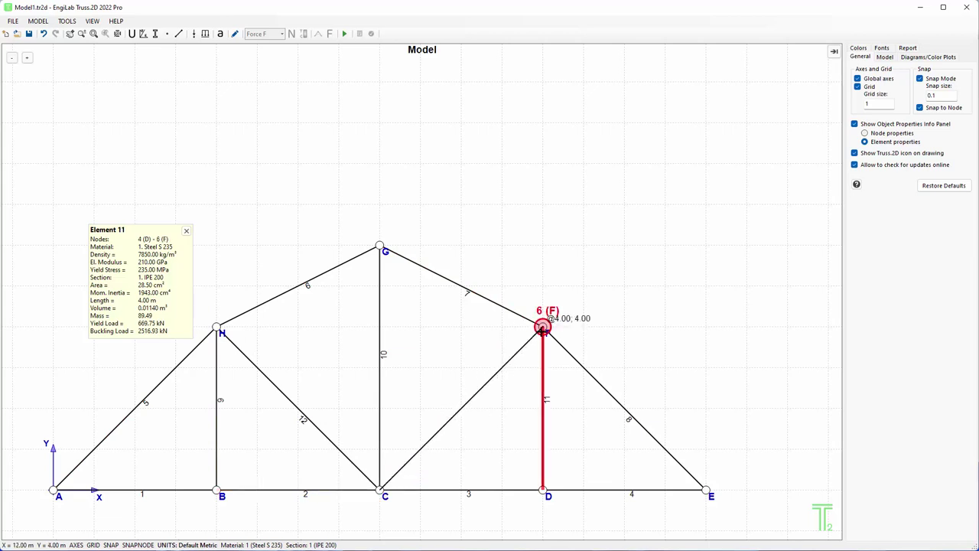
left_click(542, 327)
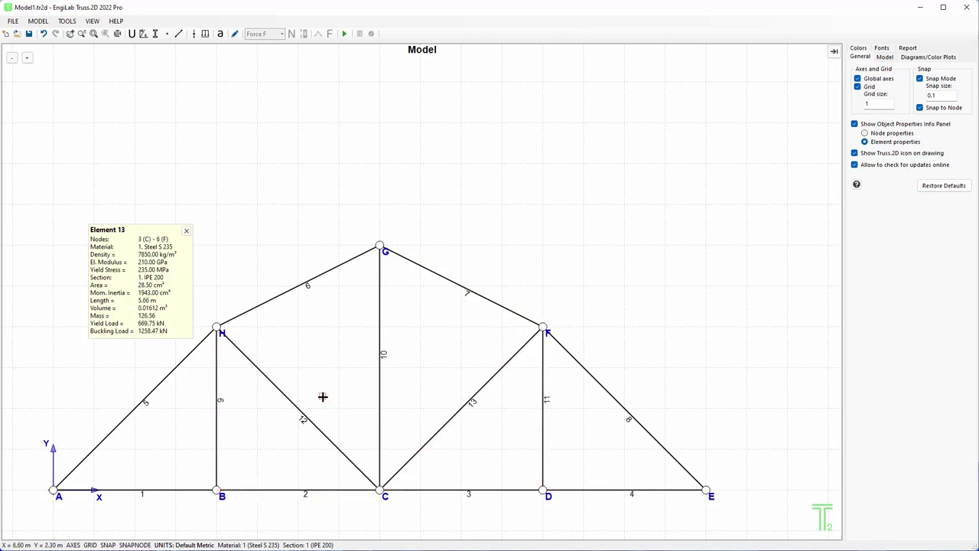
Centre the truss in the view and bring up the Nodes coordinate table.
middle_click_drag(323, 396, 421, 287)
scroll(421, 288, "down", 1)
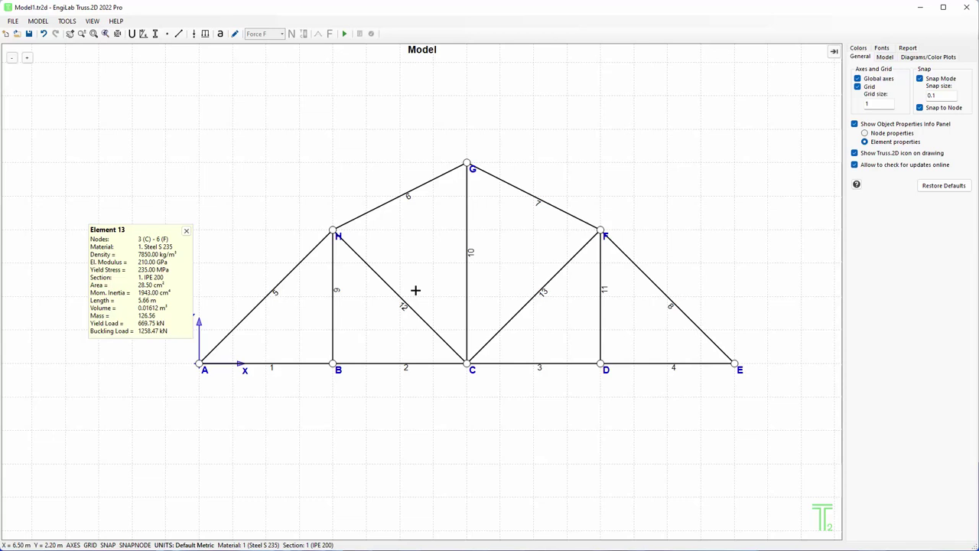
left_click(403, 293)
left_click(354, 290)
left_click_drag(160, 230, 244, 113)
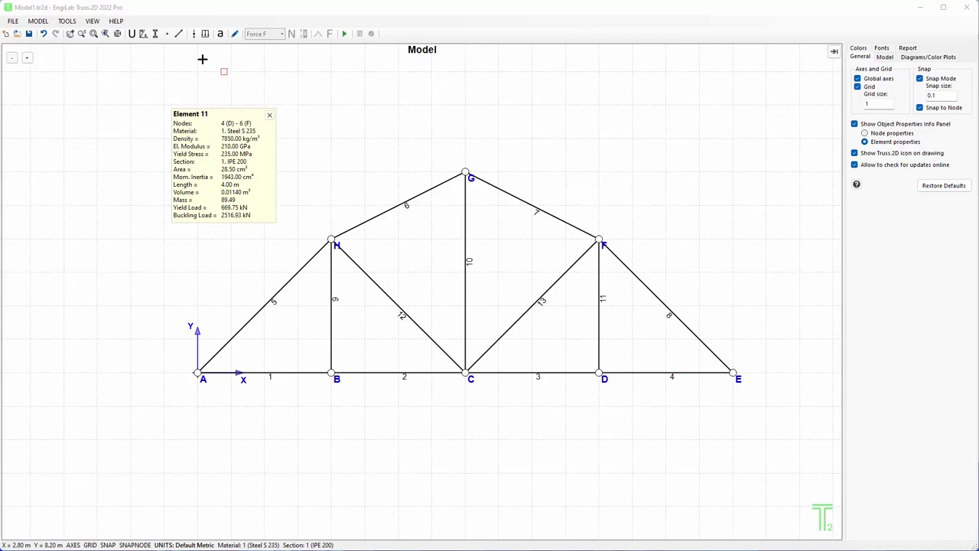
left_click(166, 33)
mouse_move(348, 139)
left_mouse_down()
mouse_move(677, 92)
mouse_move(639, 79)
mouse_move(659, 77)
left_mouse_up()
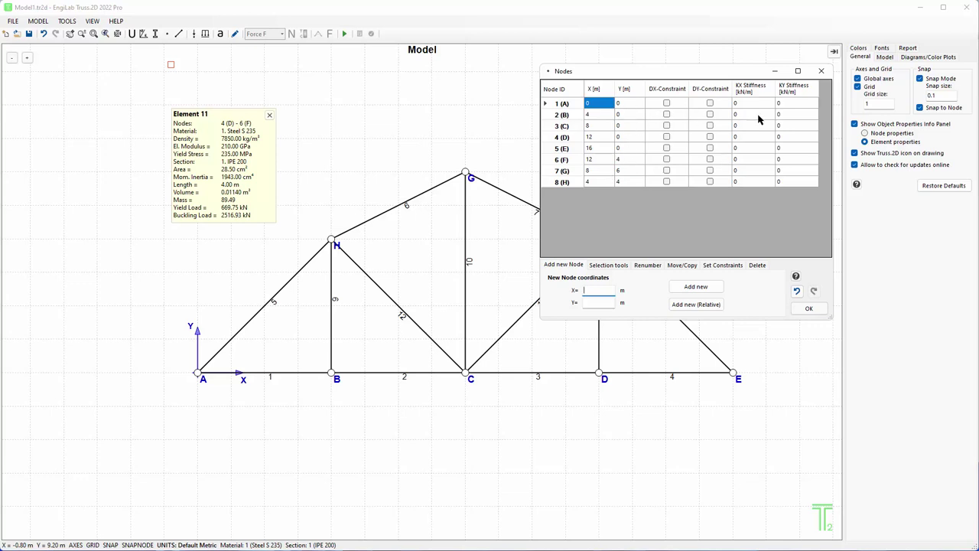
Restrain node A in DX and DY and node E in DY, then close the Nodes table.
left_click(667, 104)
left_click(710, 104)
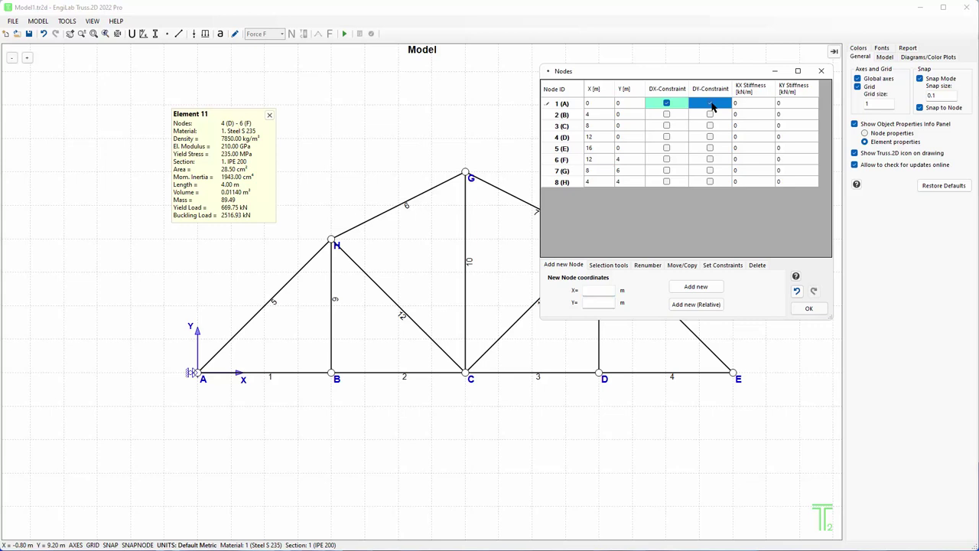
left_click(711, 105)
left_click(709, 149)
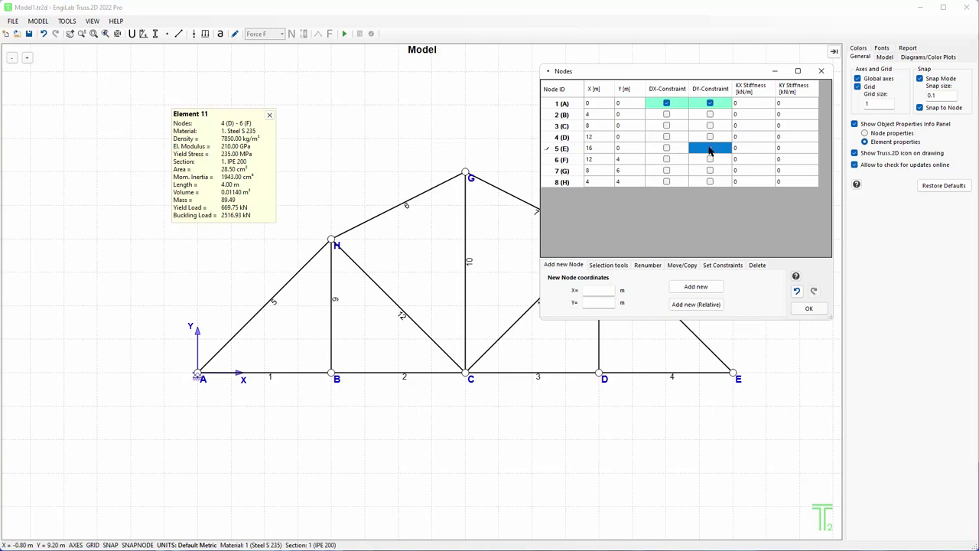
left_click(754, 152)
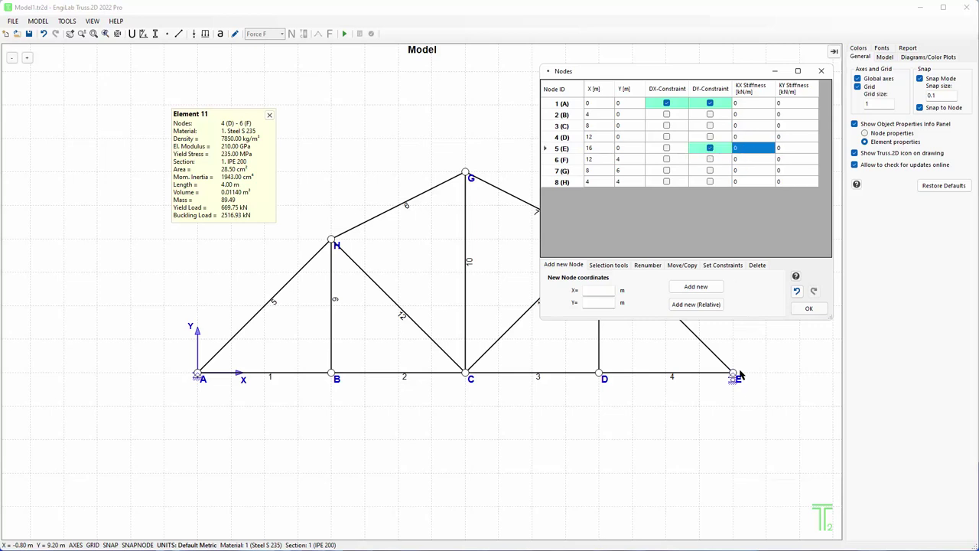
left_click(809, 310)
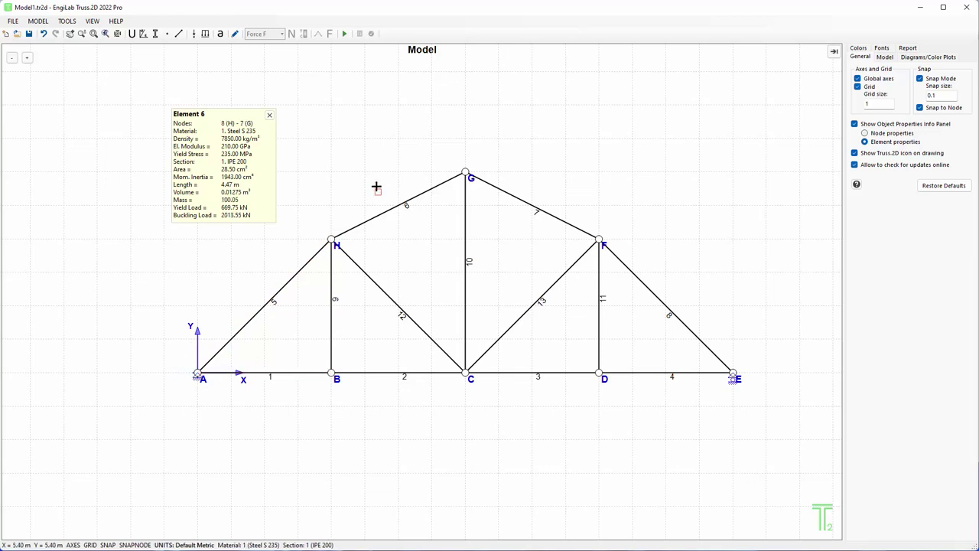
Define a new nodal load of FY -5 kN at node C.
right_click(463, 374)
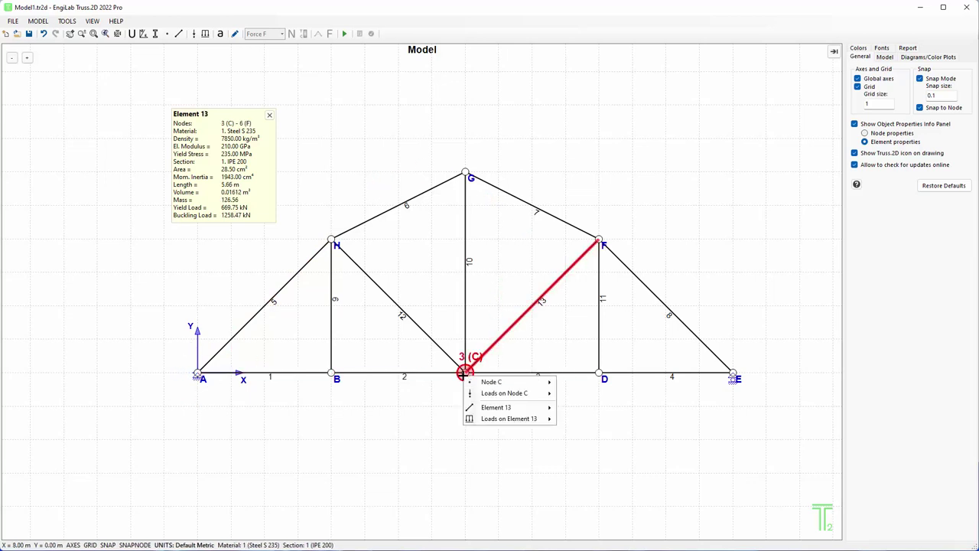
mouse_move(549, 395)
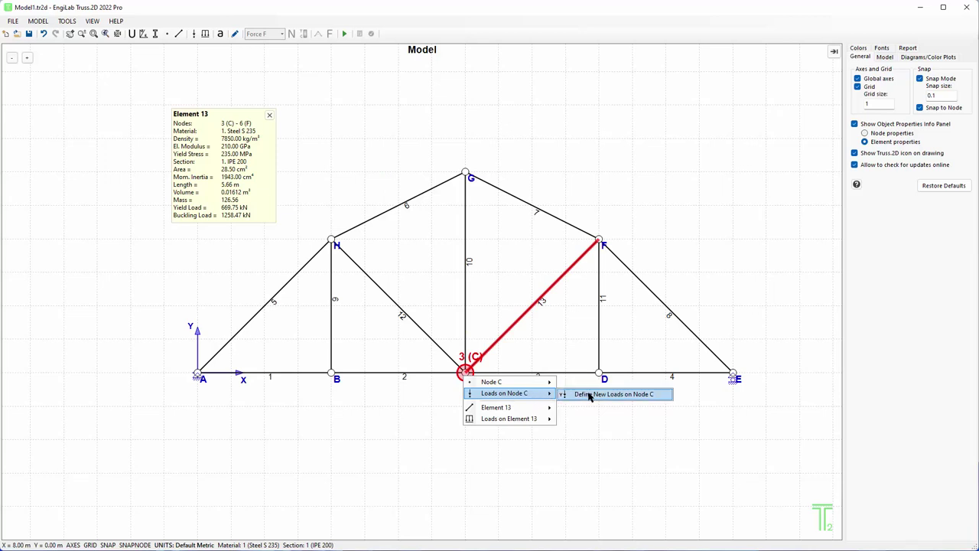
left_click(623, 395)
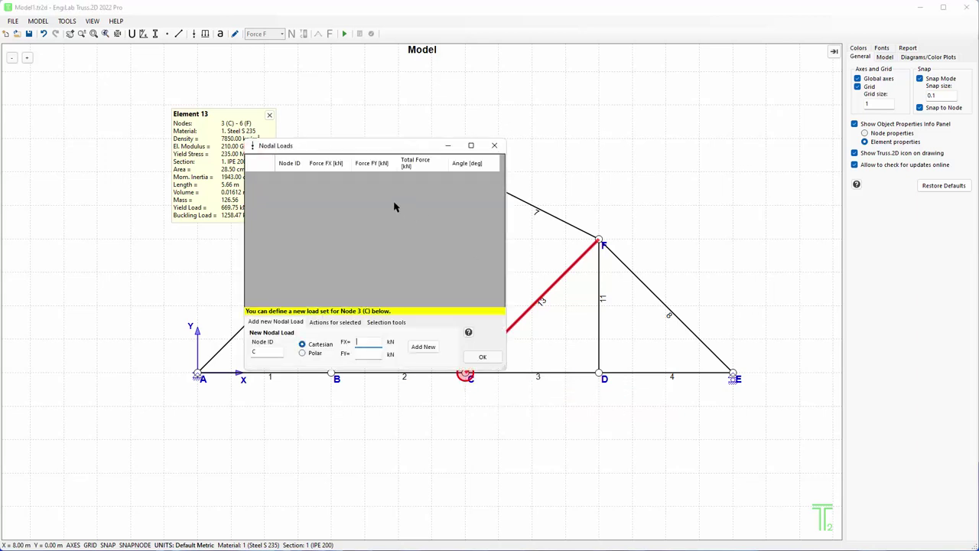
left_click_drag(370, 139, 672, 74)
left_click(670, 244)
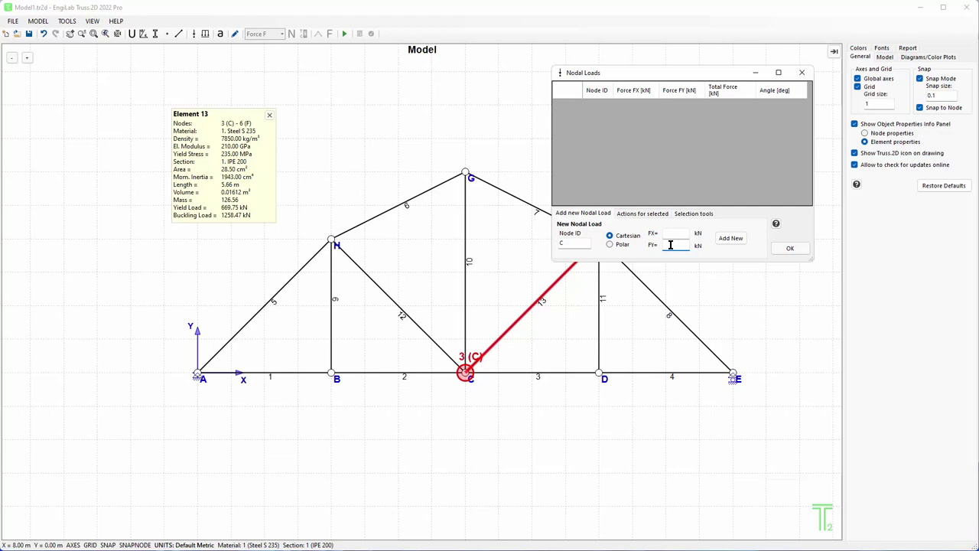
type("-5")
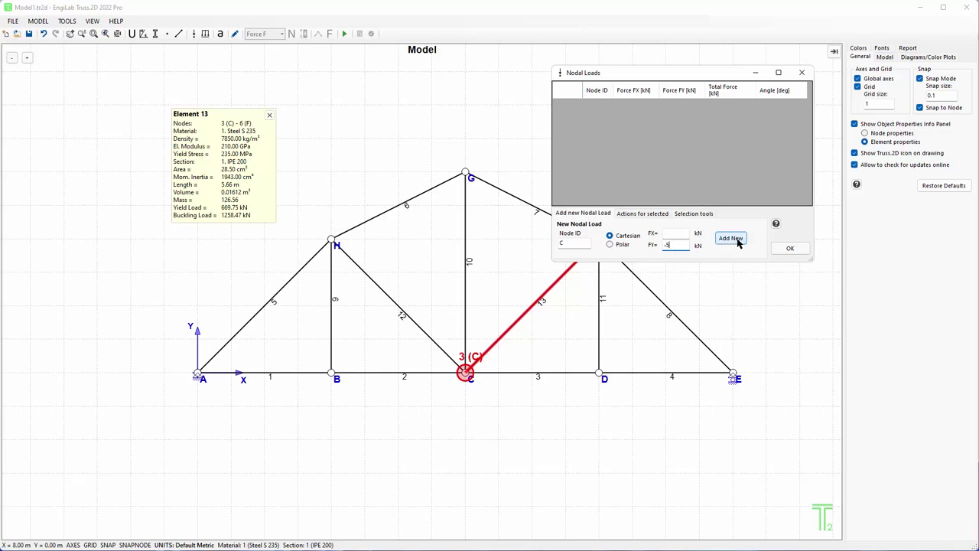
left_click(731, 239)
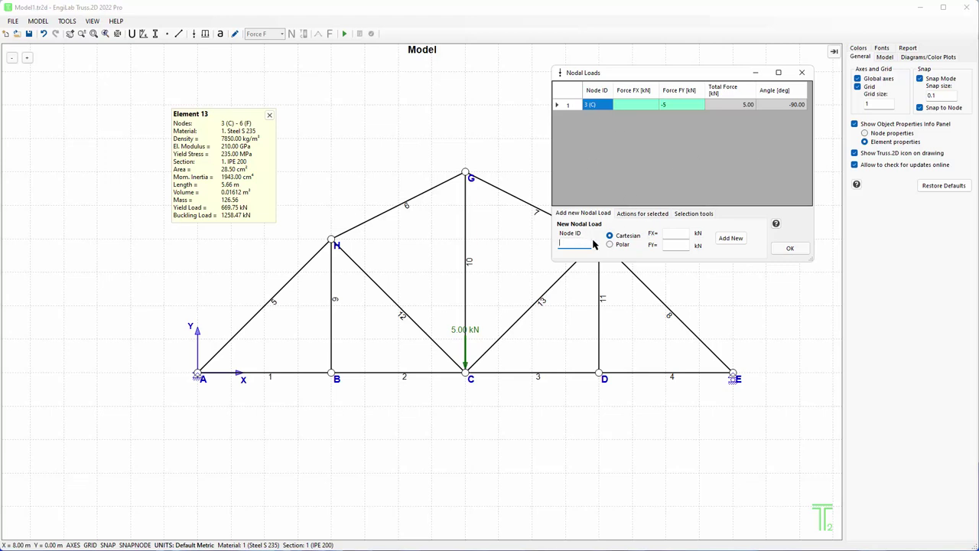
Add a FY -3 kN load at node D and confirm the loads.
left_click(672, 248)
left_click(731, 238)
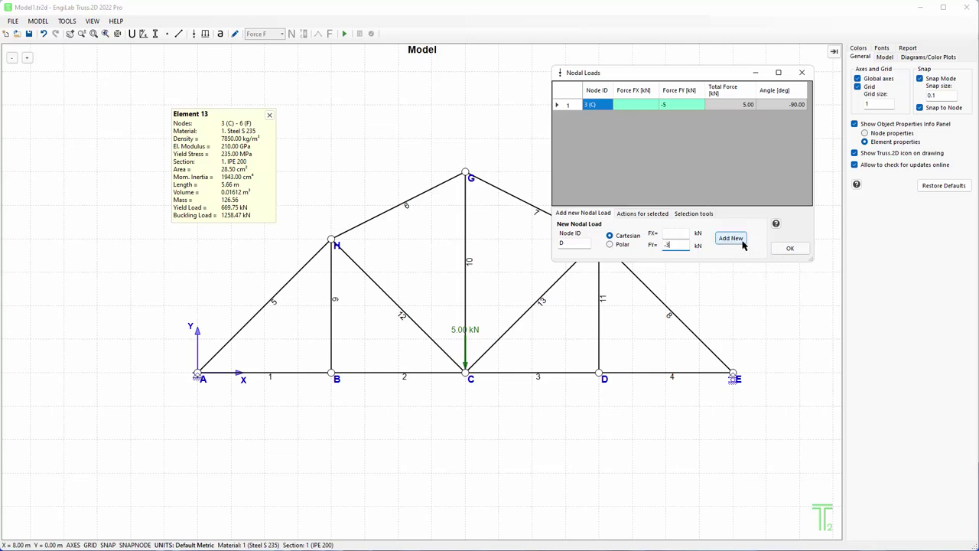
left_click(789, 248)
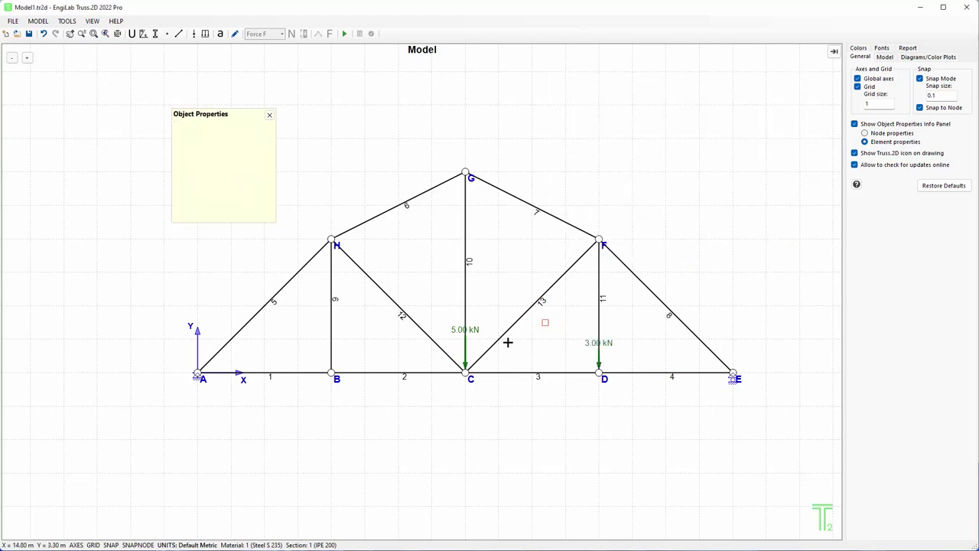
Run the finite element analysis on the loaded truss.
mouse_move(551, 304)
mouse_move(630, 344)
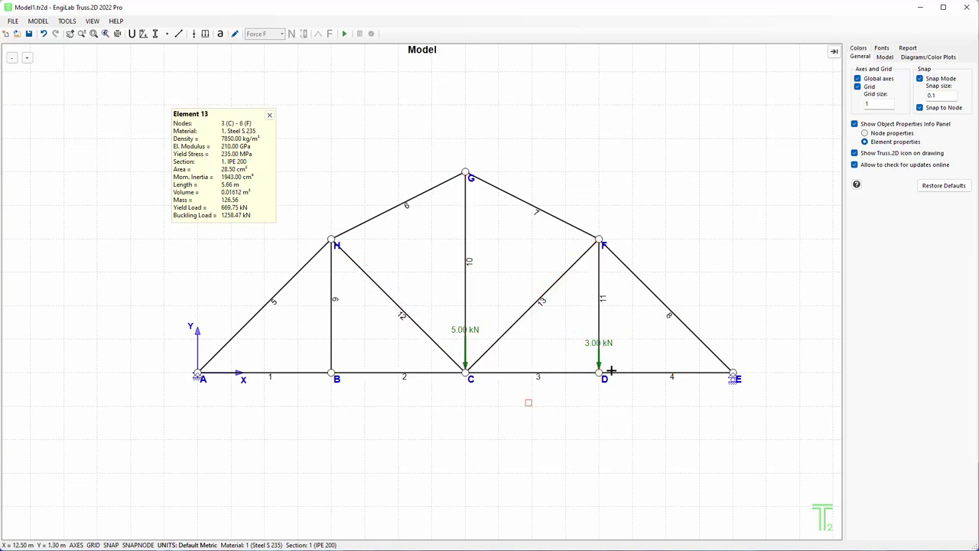
mouse_move(428, 354)
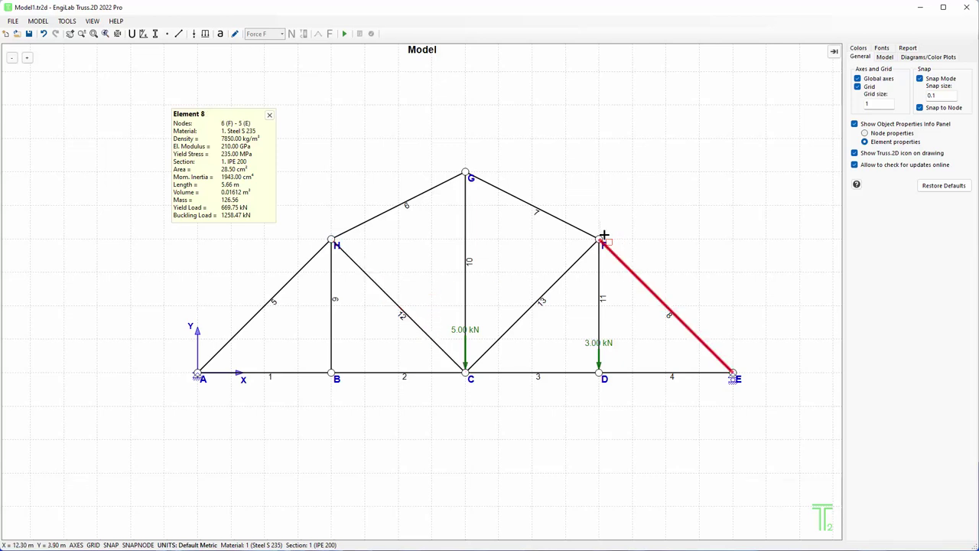
middle_click_drag(449, 219, 414, 237)
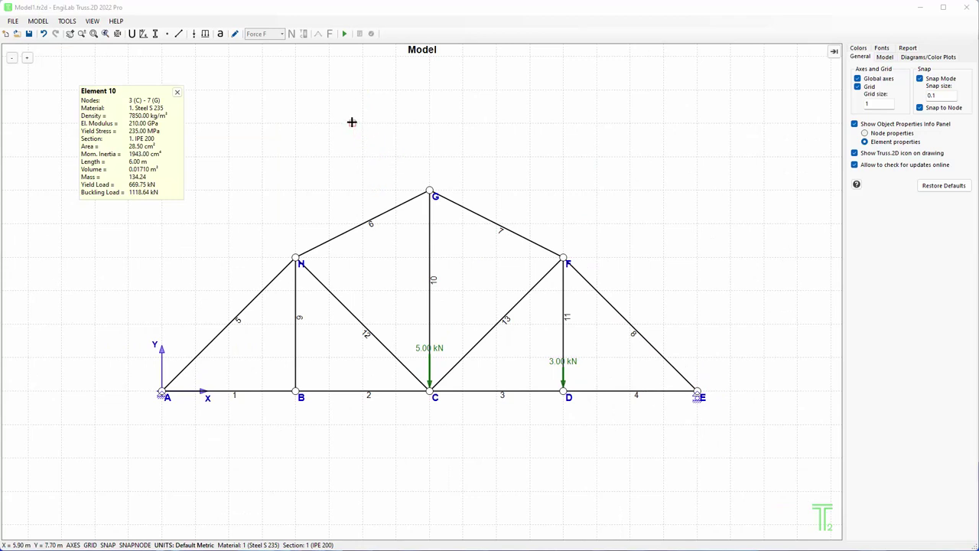
left_click(344, 34)
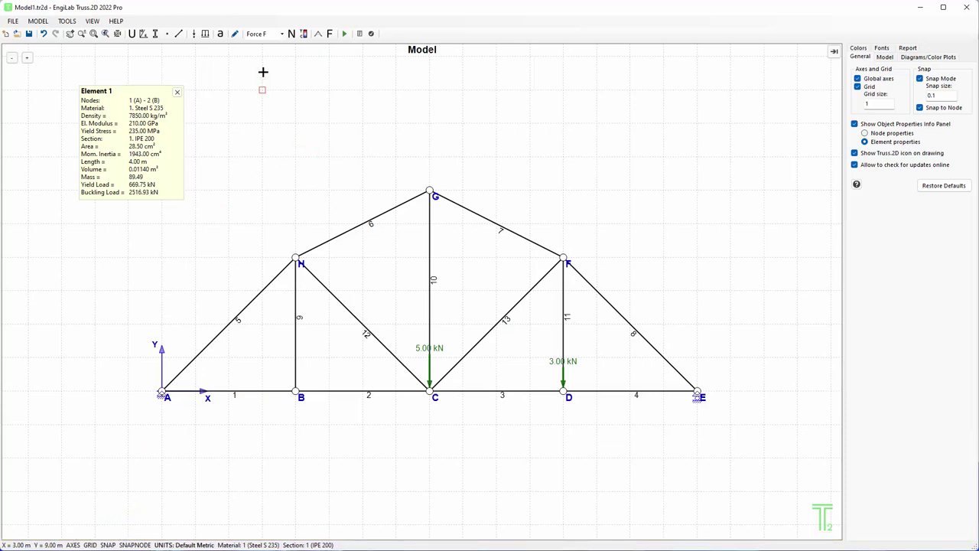
Show the axial force diagram enlarged twice and display the Colors settings panel.
left_click(291, 34)
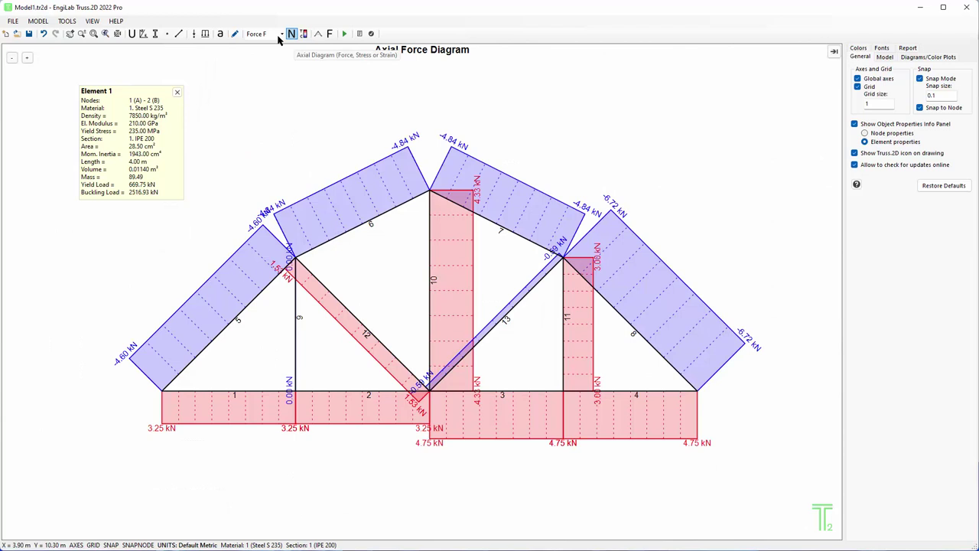
left_click(26, 59)
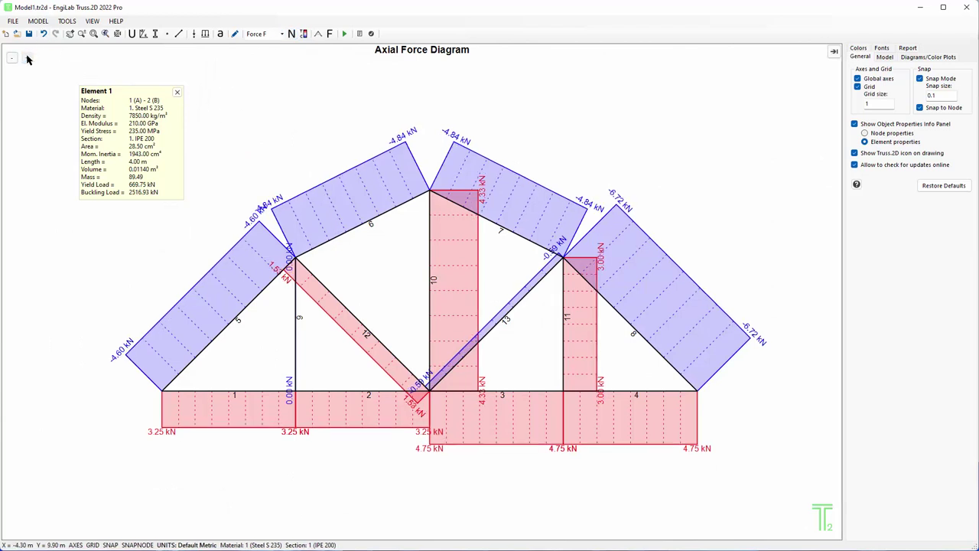
left_click(27, 59)
left_click(27, 59)
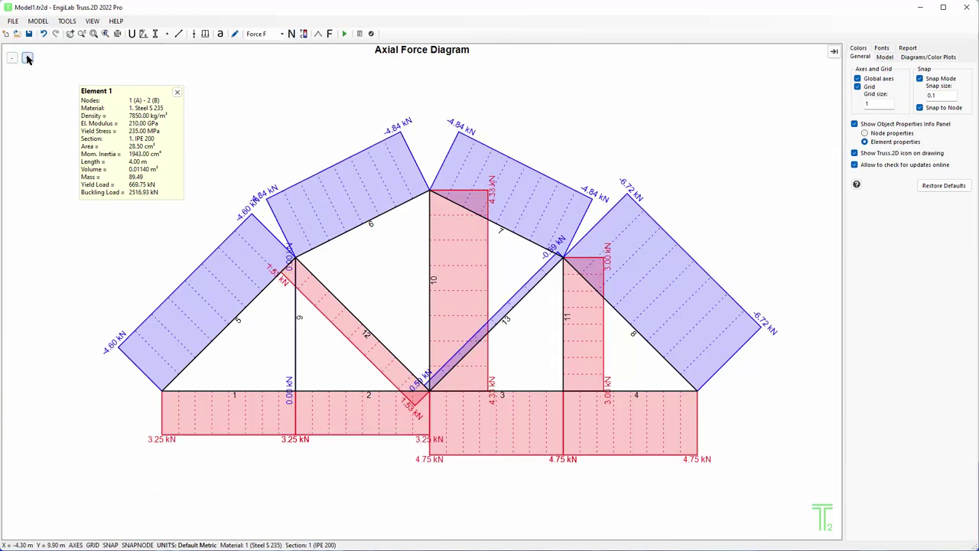
left_click(883, 57)
left_click(916, 59)
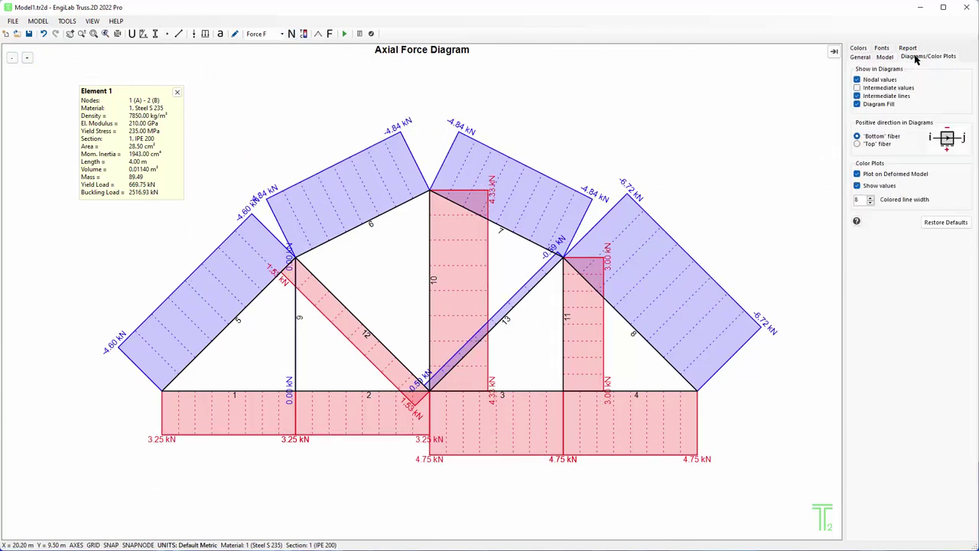
left_click(860, 49)
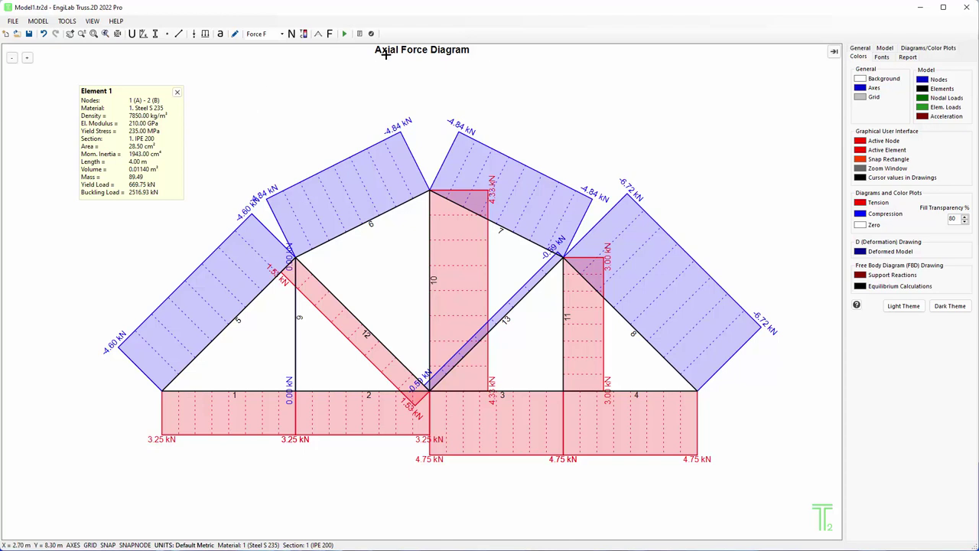
Switch the diagram to axial stress and enlarge it four times.
left_click(268, 34)
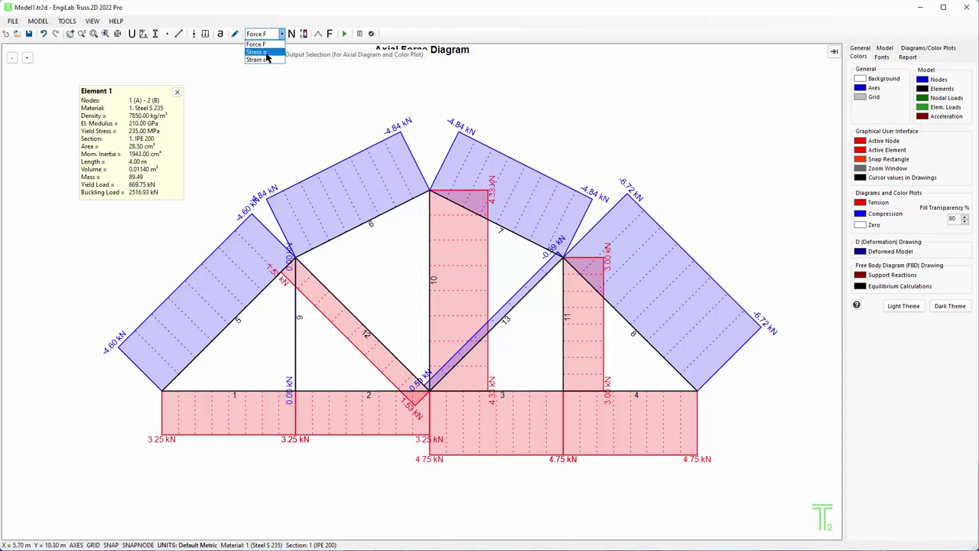
left_click(256, 51)
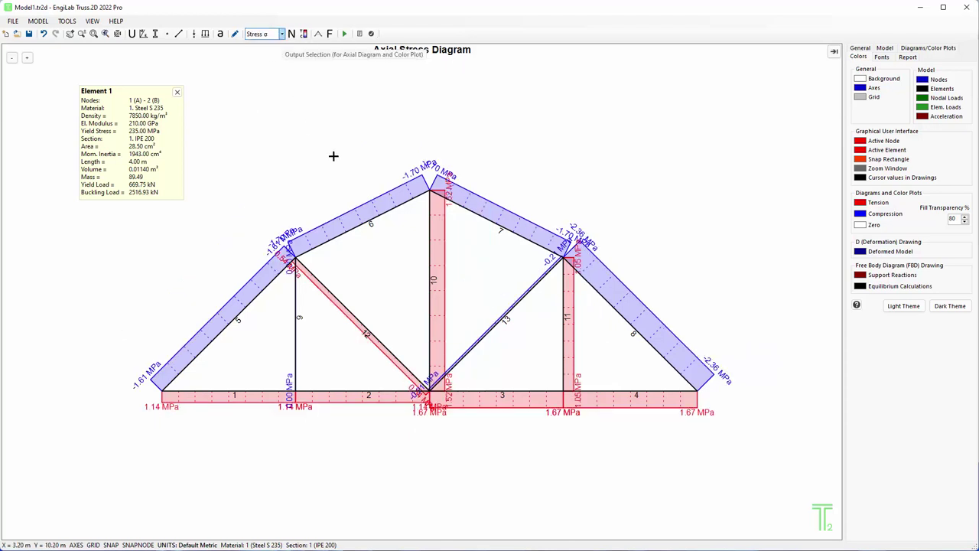
left_click(26, 58)
left_click(27, 59)
left_click(27, 58)
left_click(27, 58)
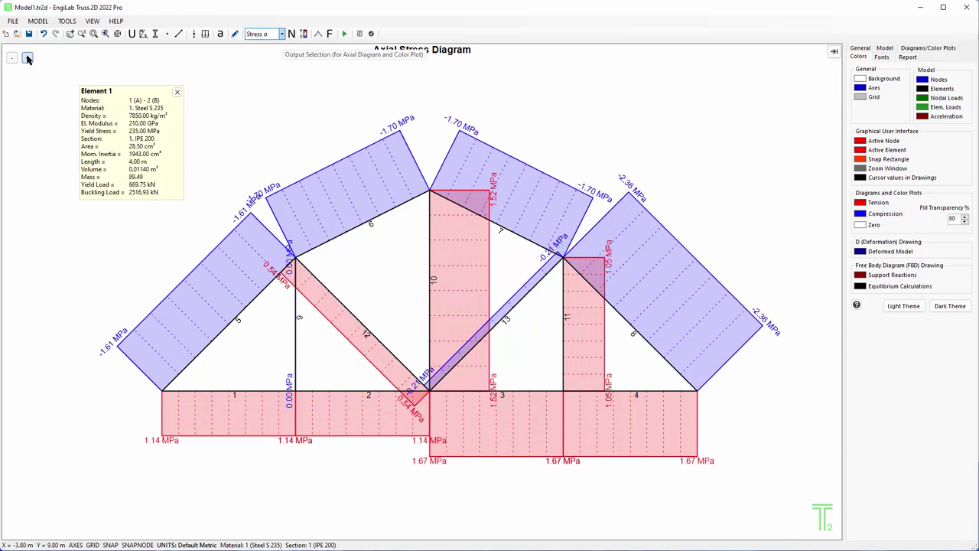
Switch the diagram to axial strain and enlarge it three times.
left_click(277, 33)
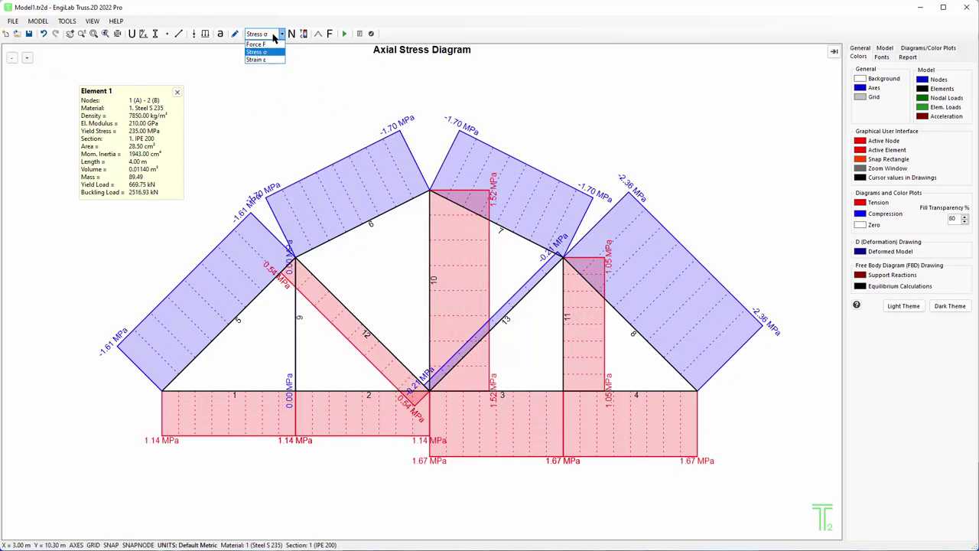
left_click(262, 63)
left_click(26, 58)
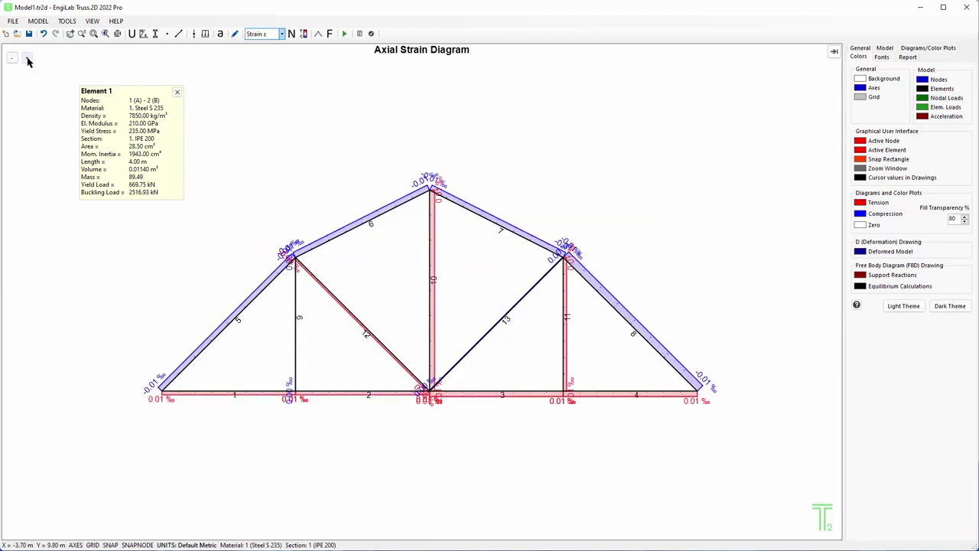
left_click(27, 58)
left_click(27, 58)
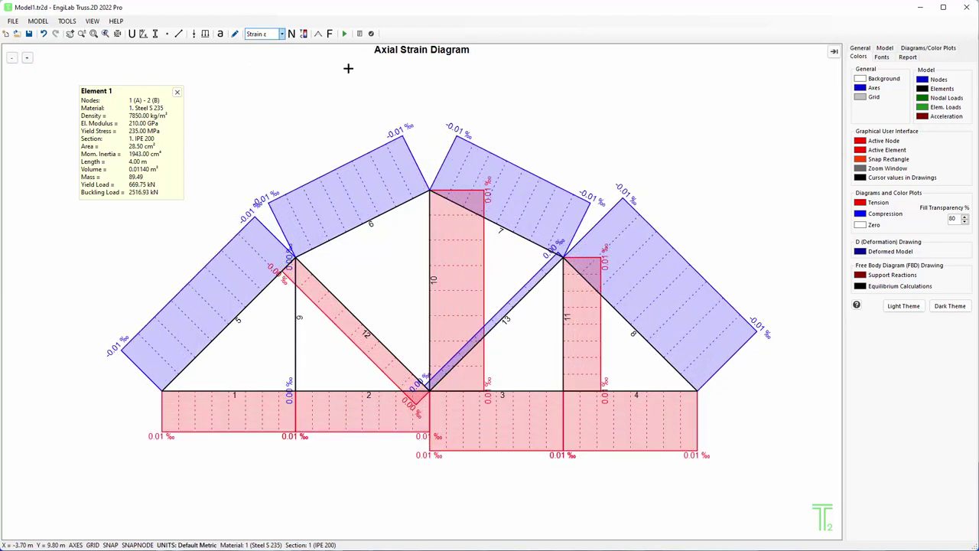
Turn on the Color Plot and show axial force.
left_click(304, 34)
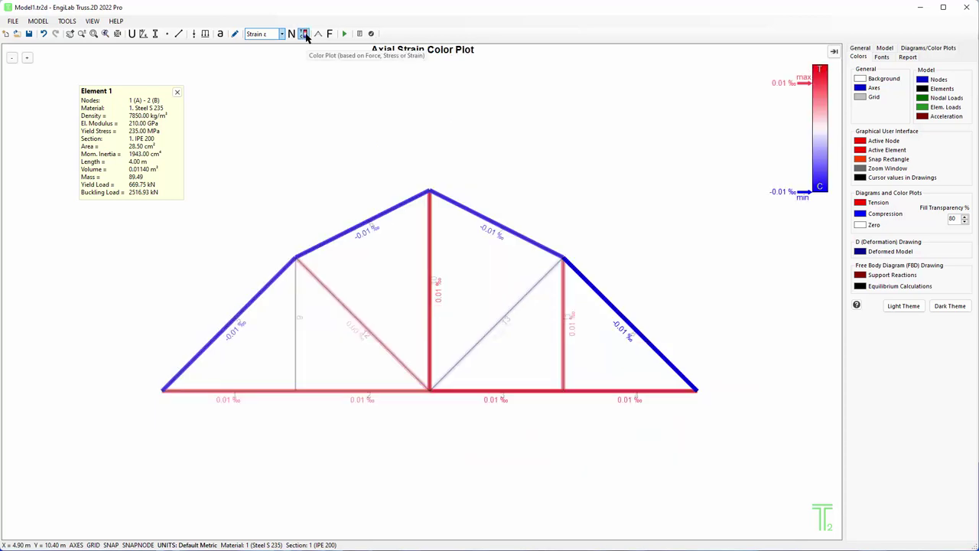
left_click(268, 34)
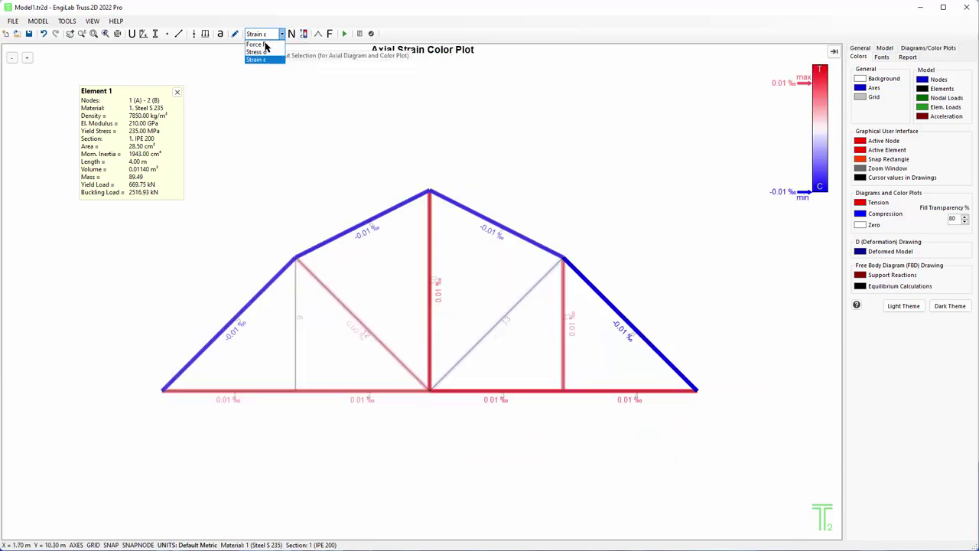
left_click(261, 45)
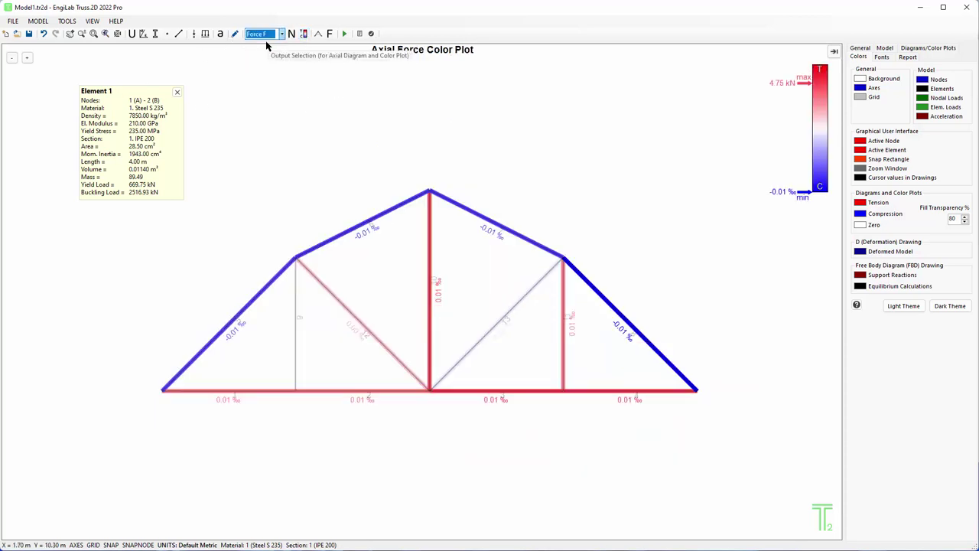
Adjust the colour plot's deformation scale up and down with the +/- buttons.
left_click(28, 59)
left_click(11, 58)
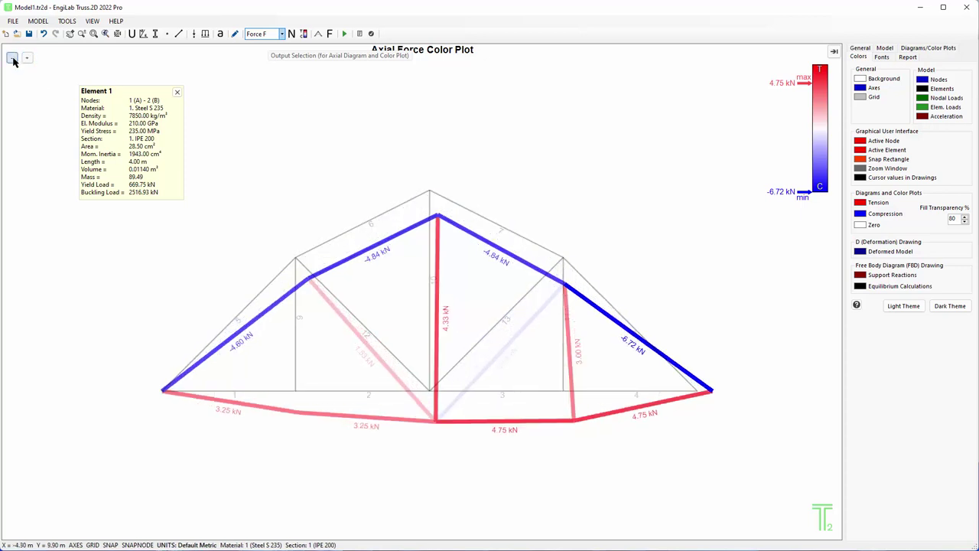
left_click(11, 59)
left_click(11, 58)
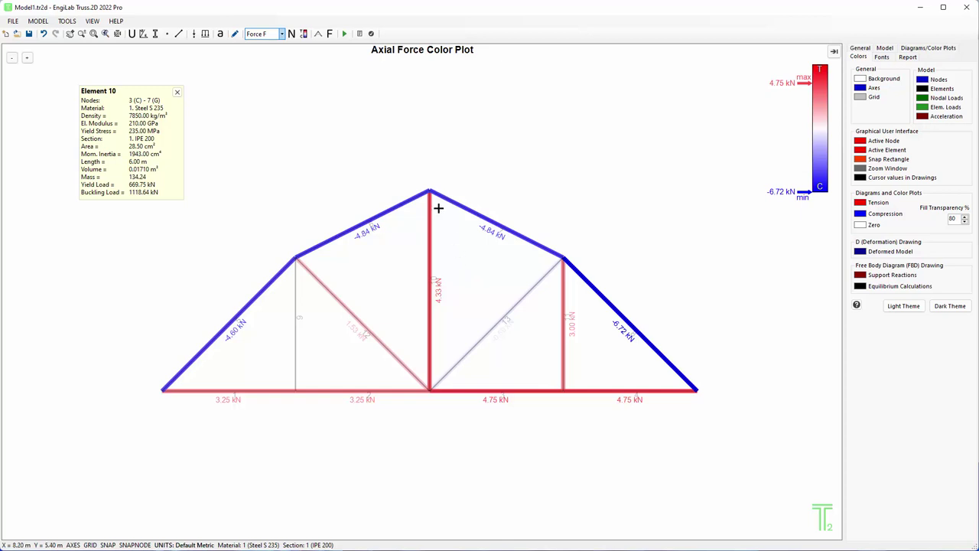
left_click(27, 59)
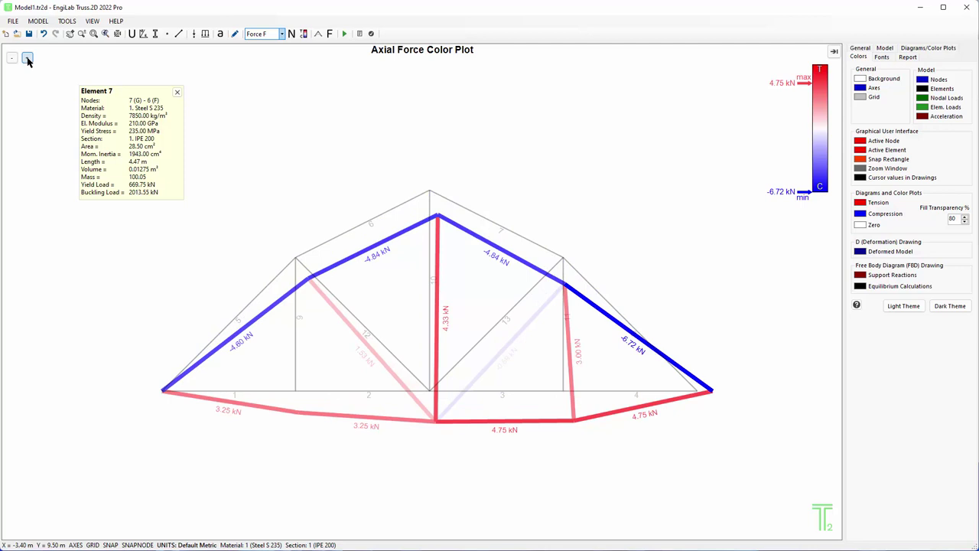
left_click(12, 58)
left_click(27, 59)
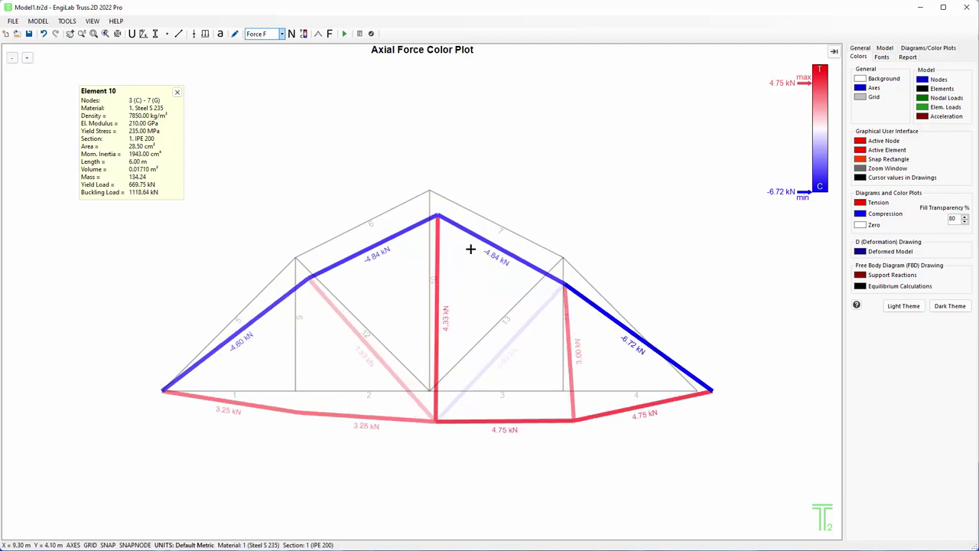
Cycle the colour plot through axial stress and strain, ending back on axial force.
left_click(281, 34)
left_click(265, 55)
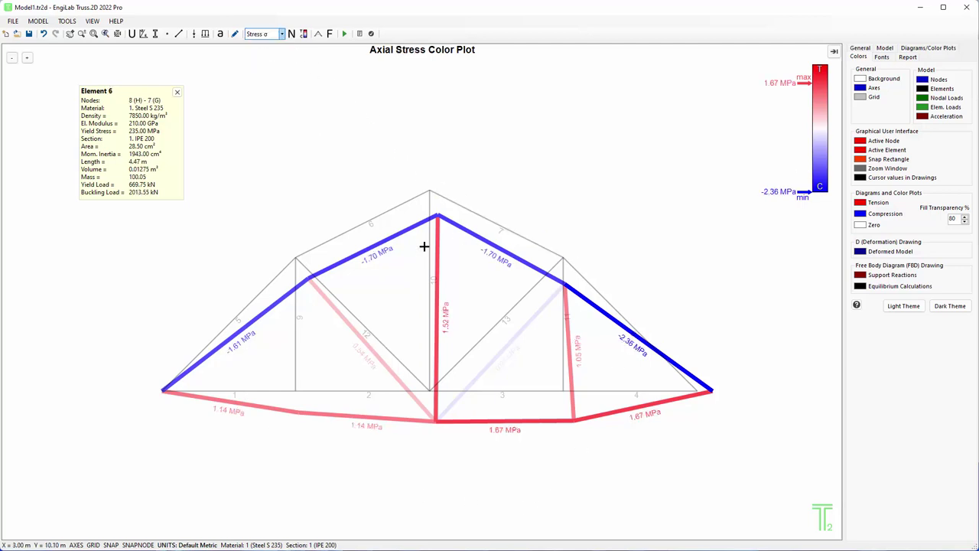
left_click(281, 34)
left_click(262, 64)
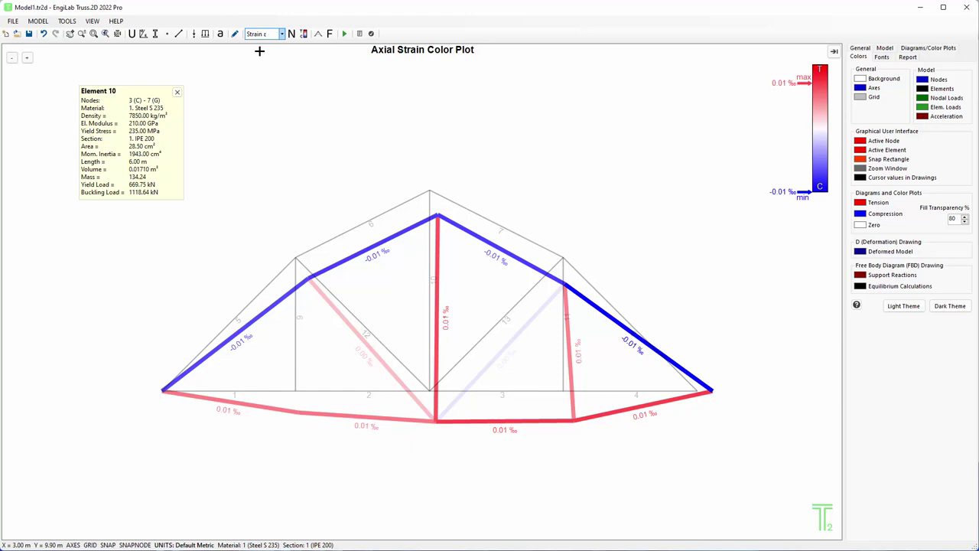
left_click(277, 34)
left_click(266, 49)
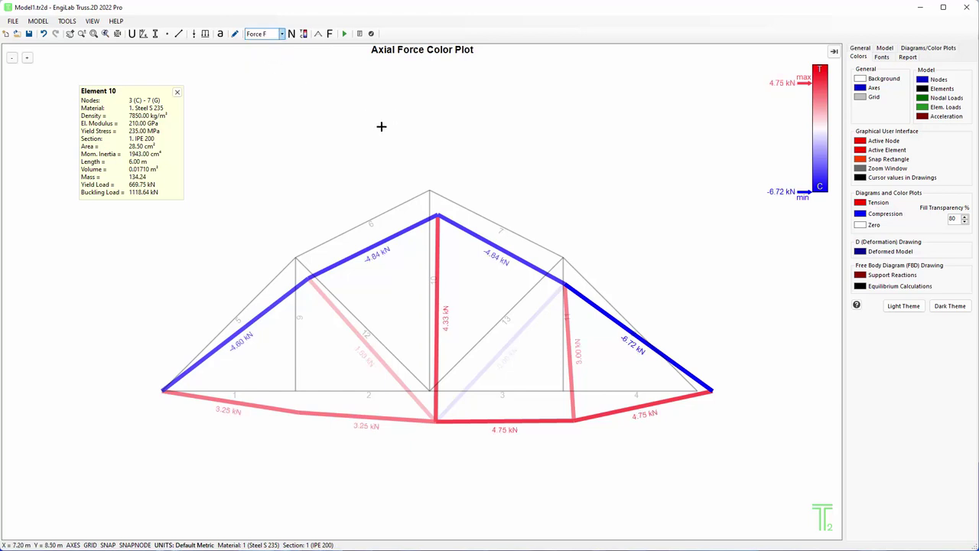
Show the deformed shape and tune its magnification with +/- to x3204.17.
left_click(318, 35)
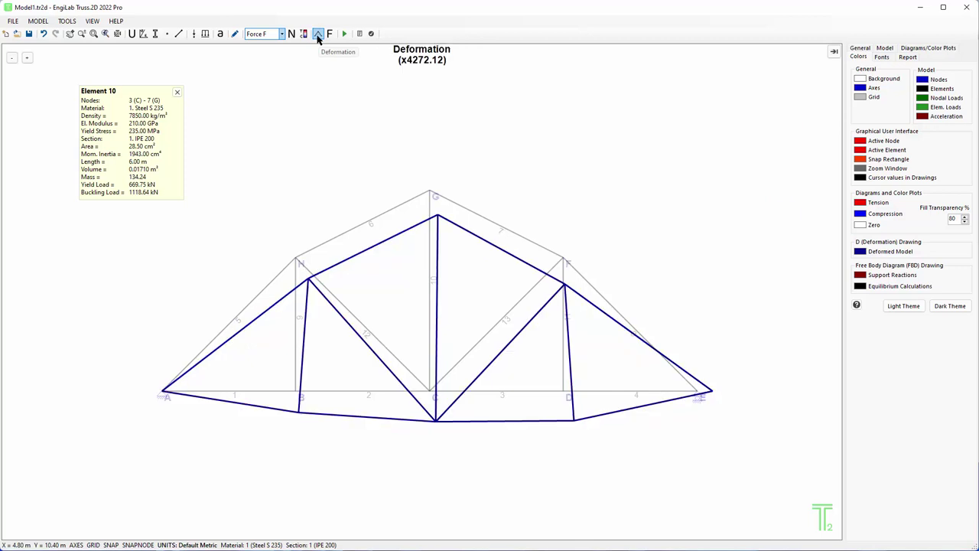
left_click(28, 58)
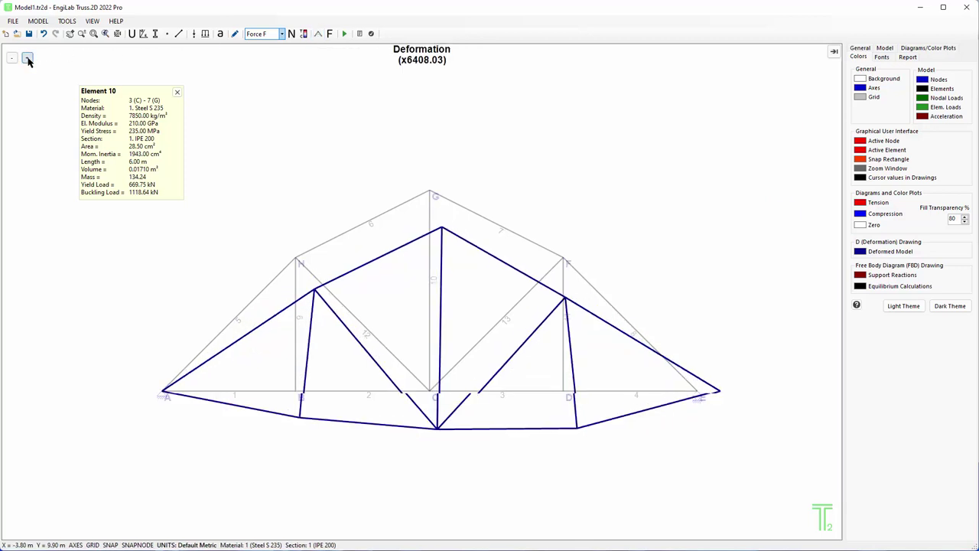
left_click(13, 59)
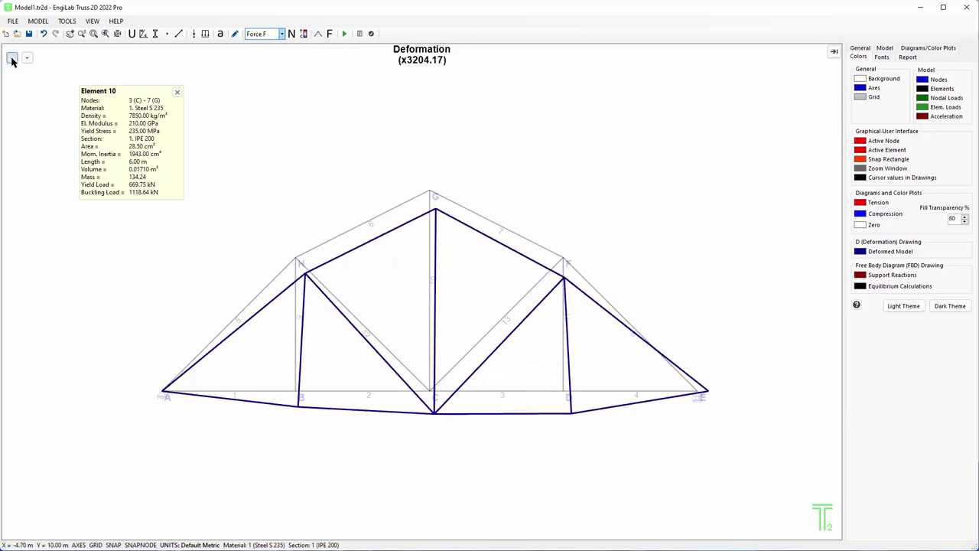
left_click(25, 58)
left_click(26, 58)
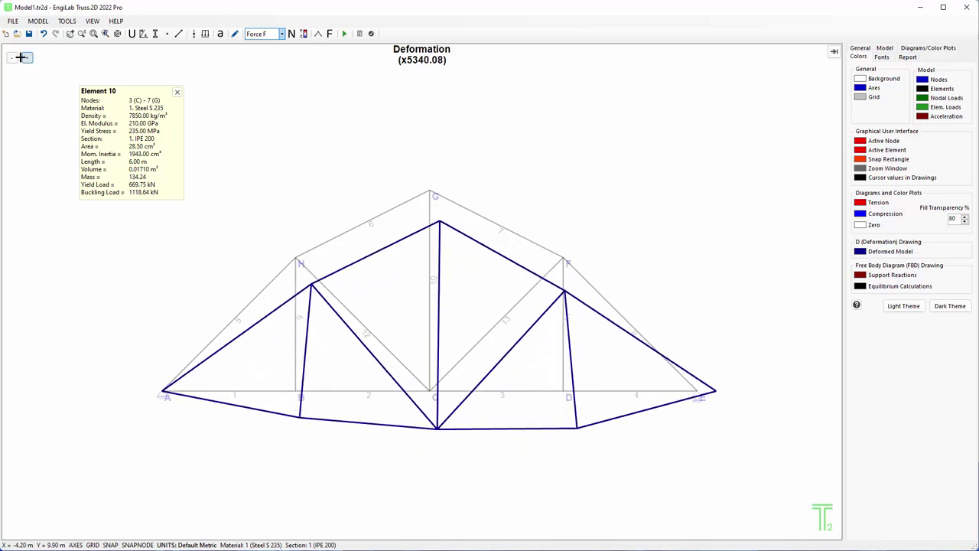
left_click(12, 59)
left_click(13, 59)
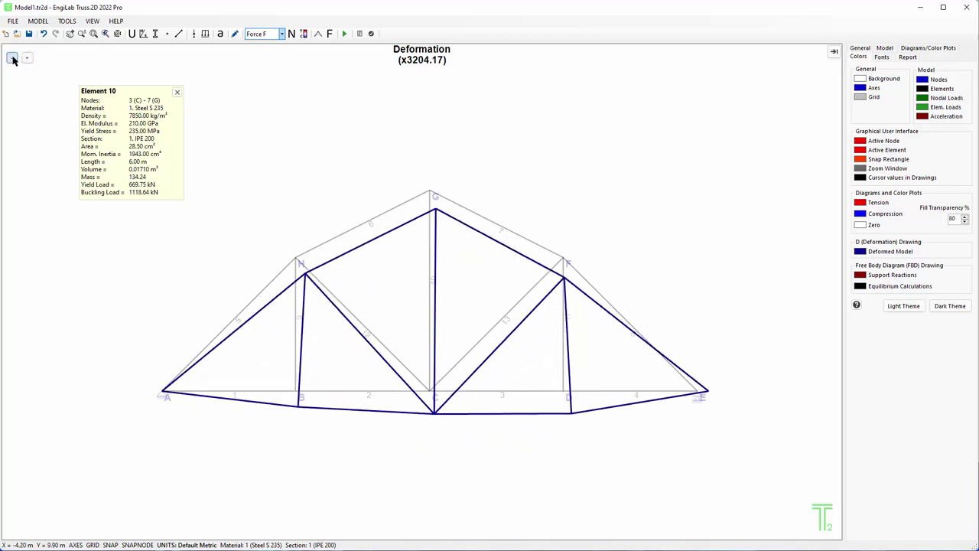
Display the Free Body Diagram with 3.25 kN and 4.75 kN reactions and zero sums.
left_click(330, 34)
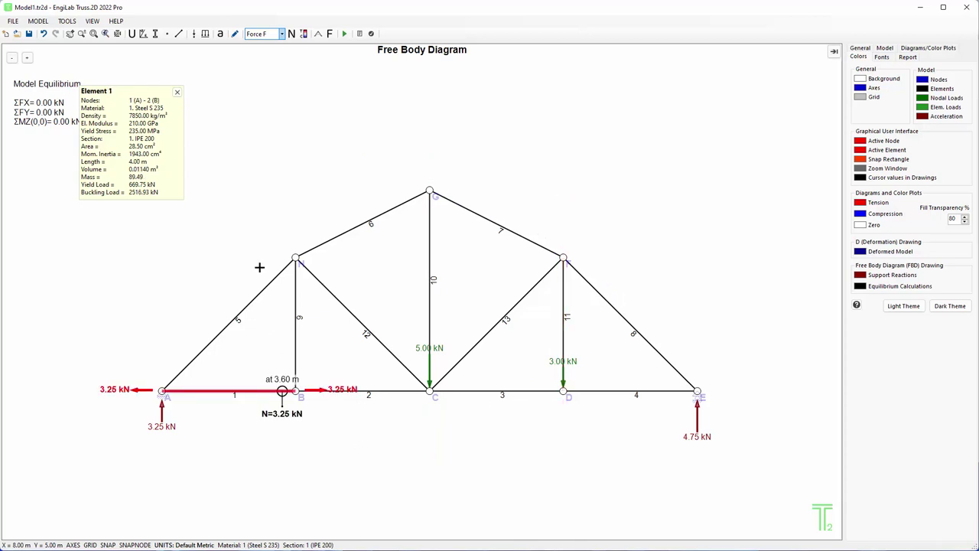
left_click(360, 34)
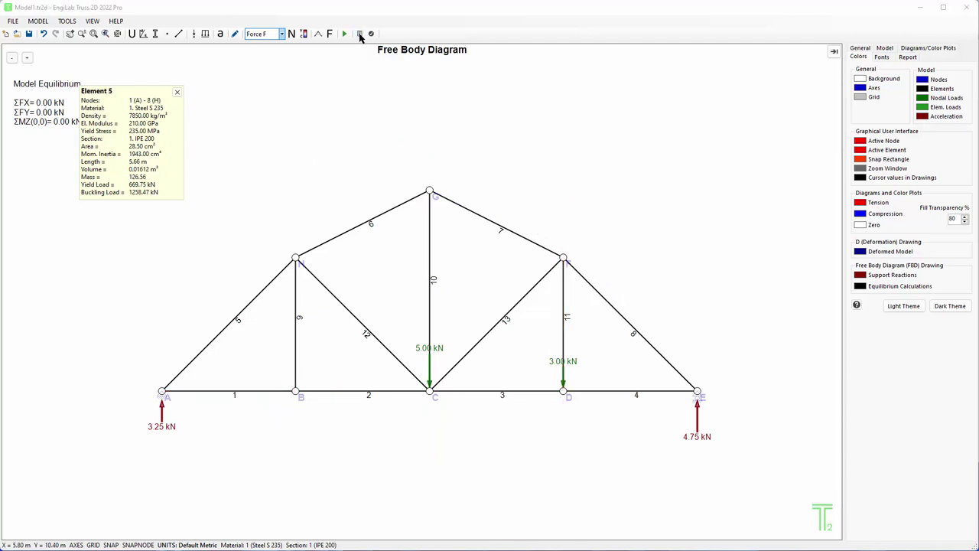
Review support reactions, element axial results and buckling/yield checks for all 13 members.
left_click_drag(87, 96, 527, 97)
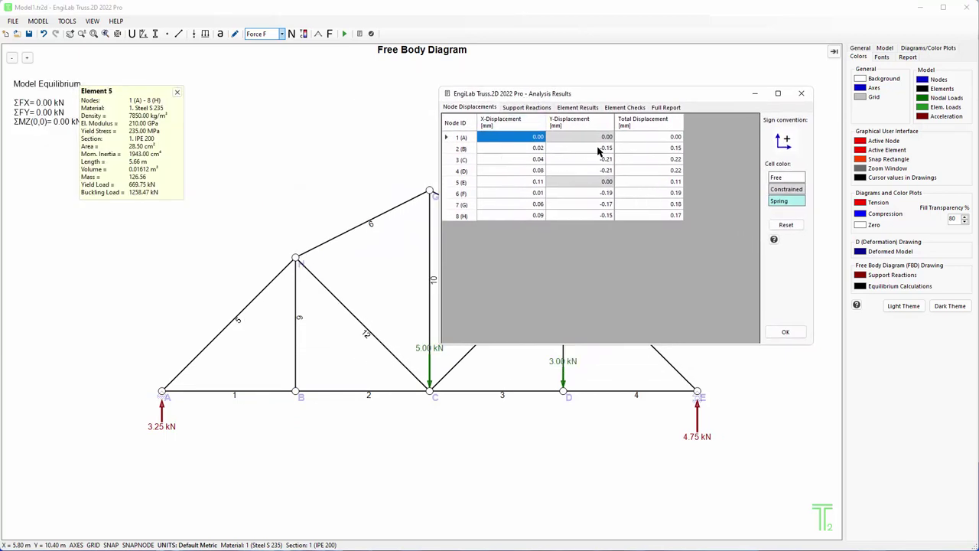
left_click(525, 107)
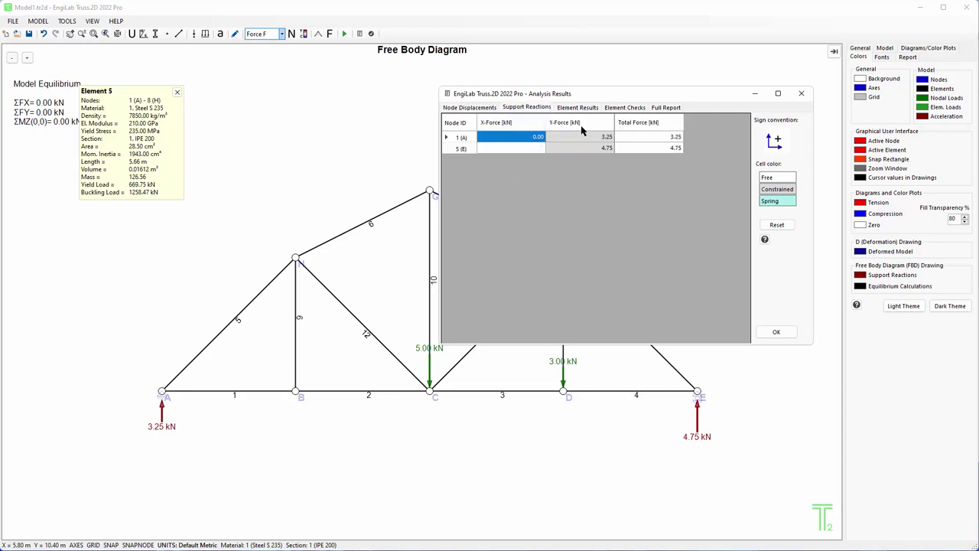
left_click(577, 107)
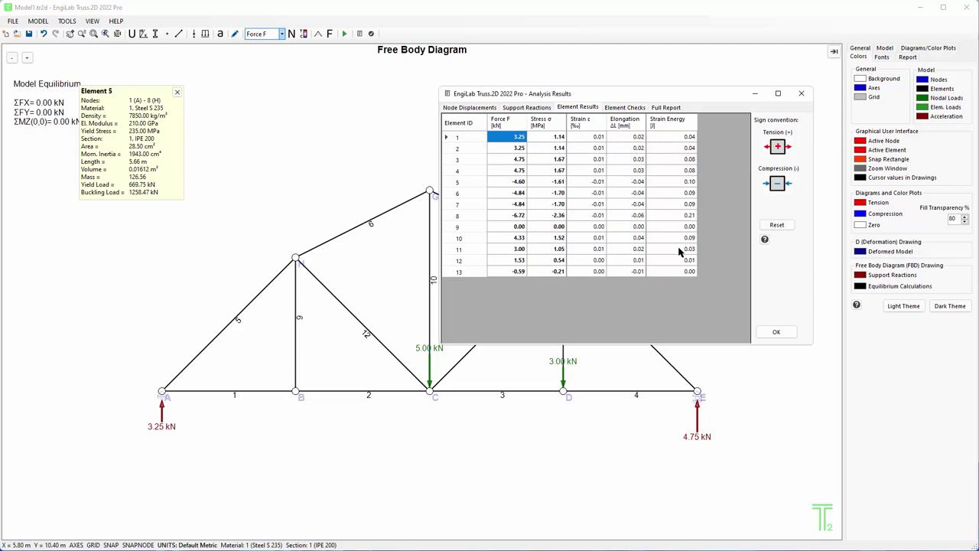
left_click(625, 108)
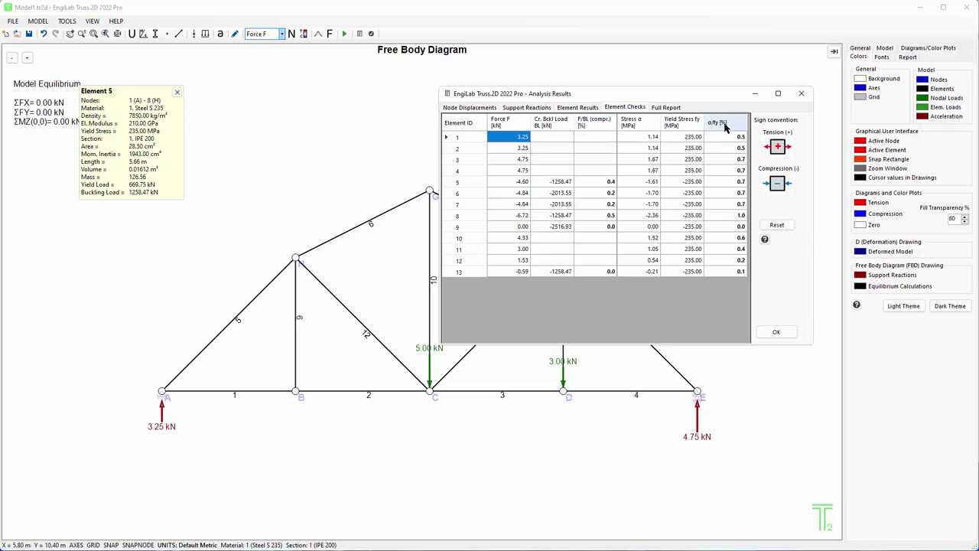
Generate and scroll through the full analysis report, then close Analysis Results.
left_click(665, 108)
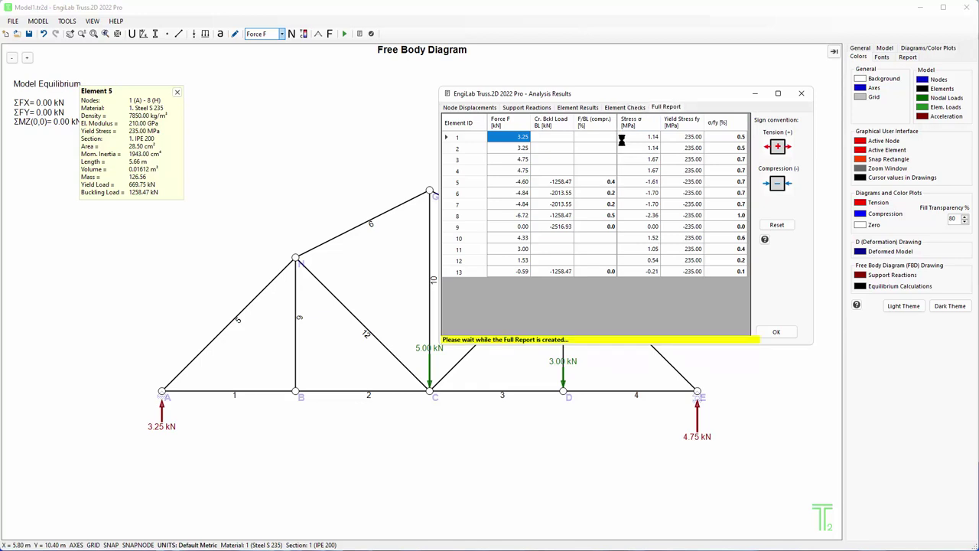
left_click_drag(726, 125, 729, 316)
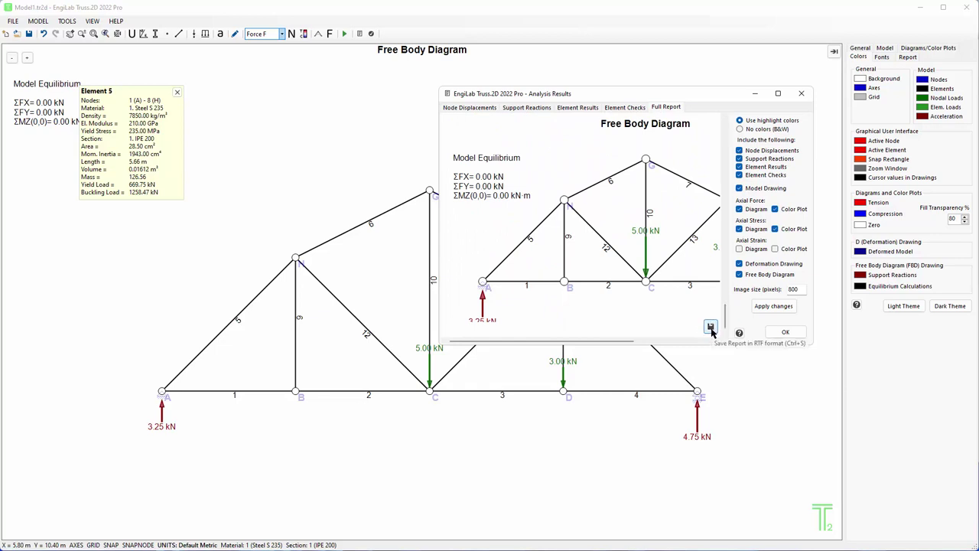
left_click(785, 332)
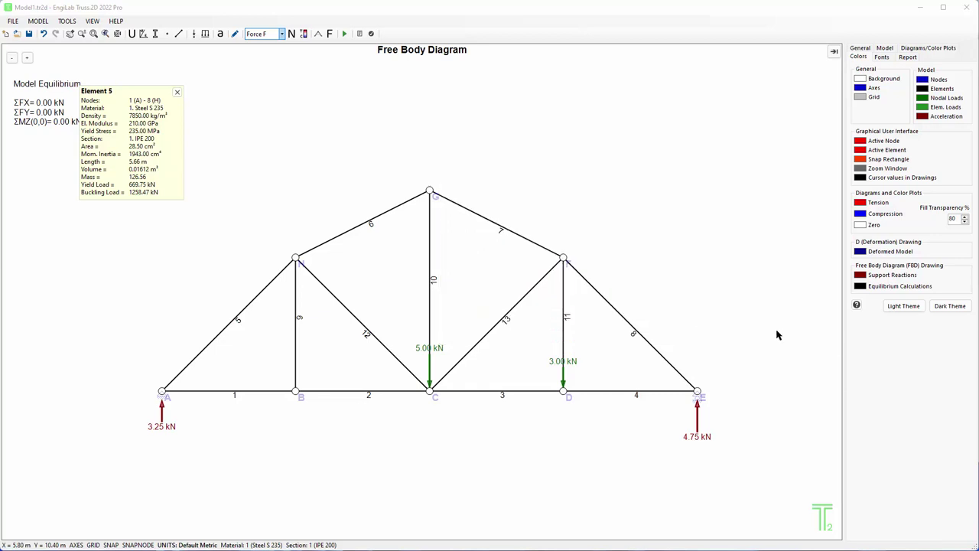
Confirm global ΣFX, ΣFY, ΣMZ sums are zero and total work equals energy at 0.85 J.
left_click(371, 34)
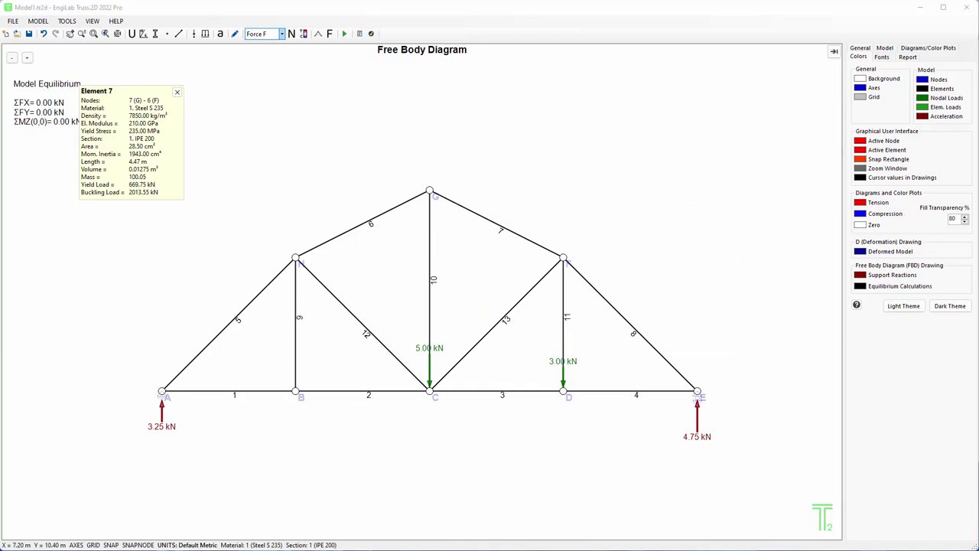
left_click_drag(561, 72, 506, 96)
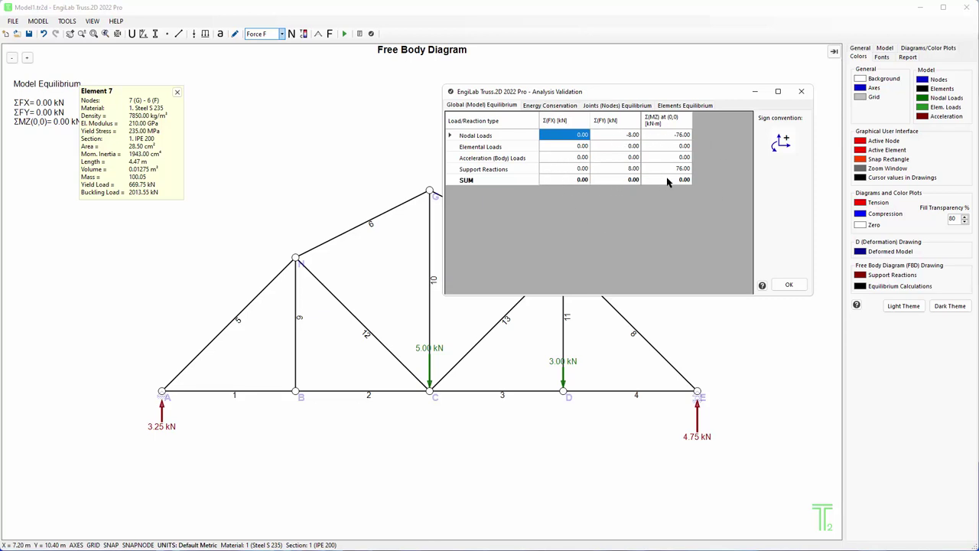
left_click(566, 179)
left_click(621, 182)
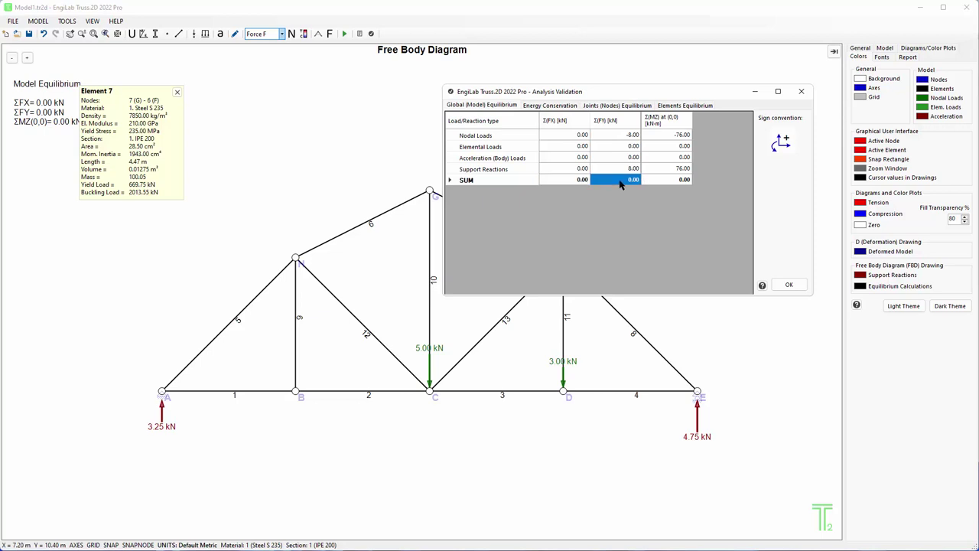
left_click(667, 182)
left_click(552, 105)
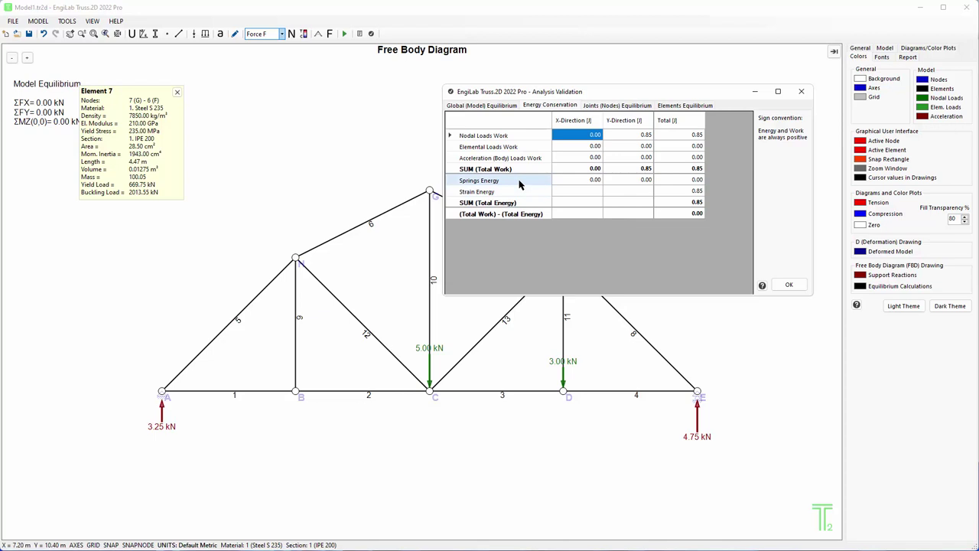
Inspect joint equilibrium, marking the Σ(FX) and Σ(FY) sums for all nodes as zero.
left_click(622, 105)
left_click_drag(627, 91, 433, 109)
left_click_drag(617, 308, 808, 316)
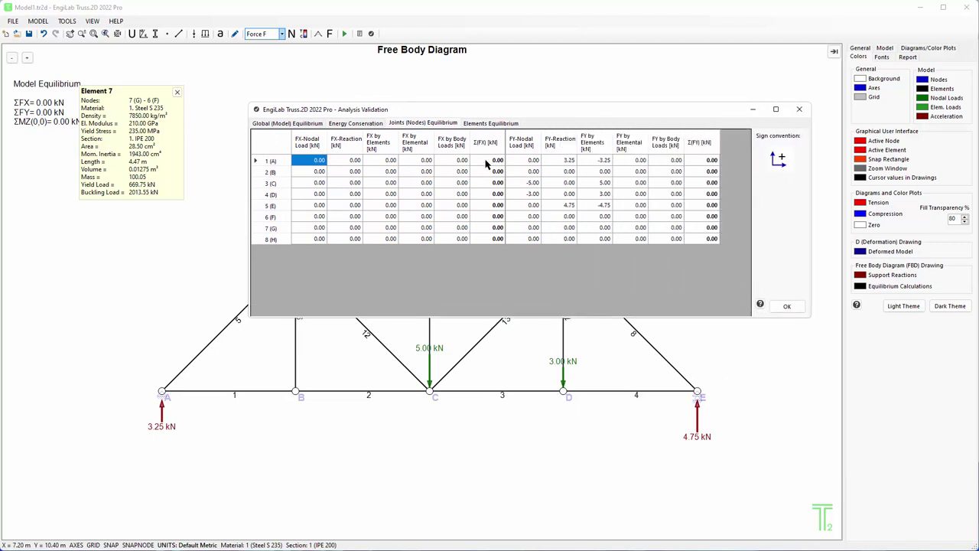
left_click_drag(488, 161, 497, 244)
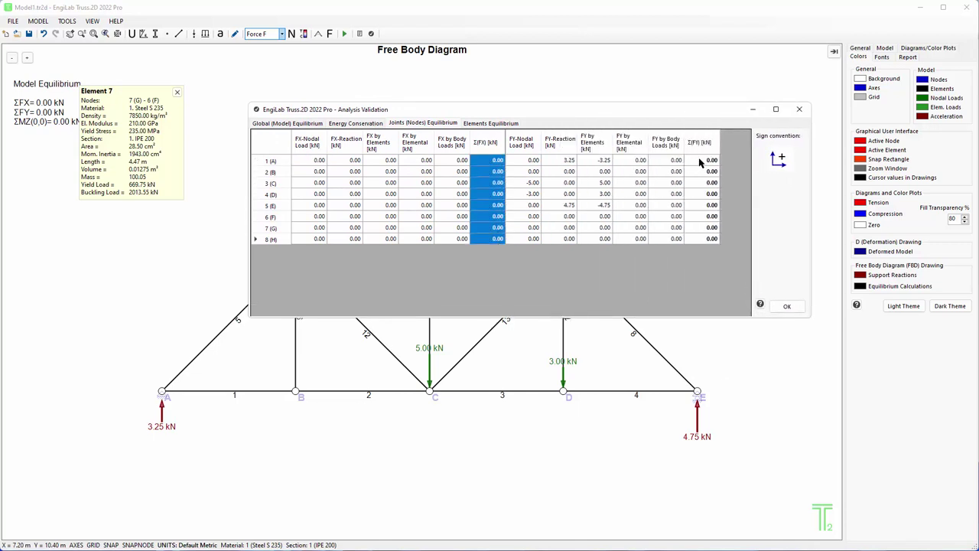
left_click_drag(706, 159, 697, 234)
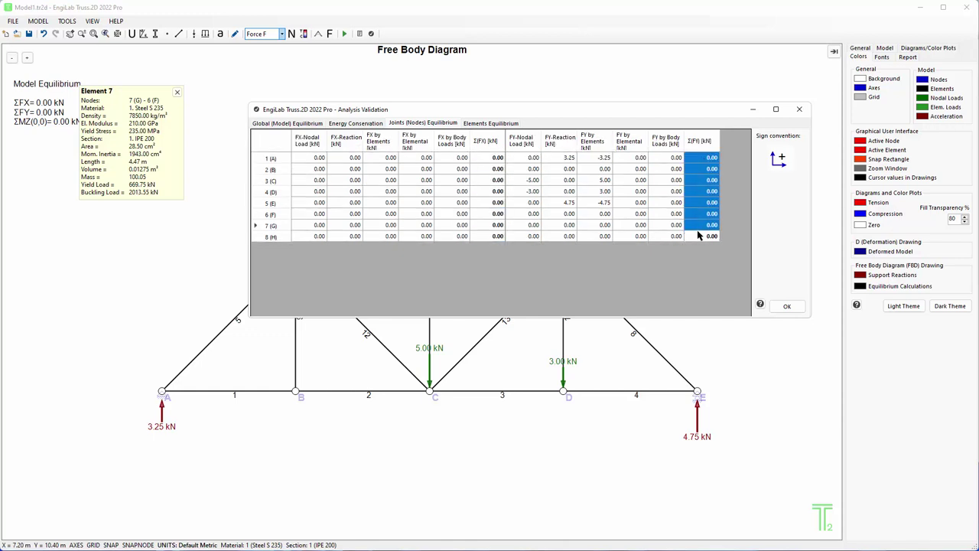
Inspect element equilibrium, marking ΣFX, ΣFY and ΣMZ sums of 0.00 for all 13 members.
left_click(491, 123)
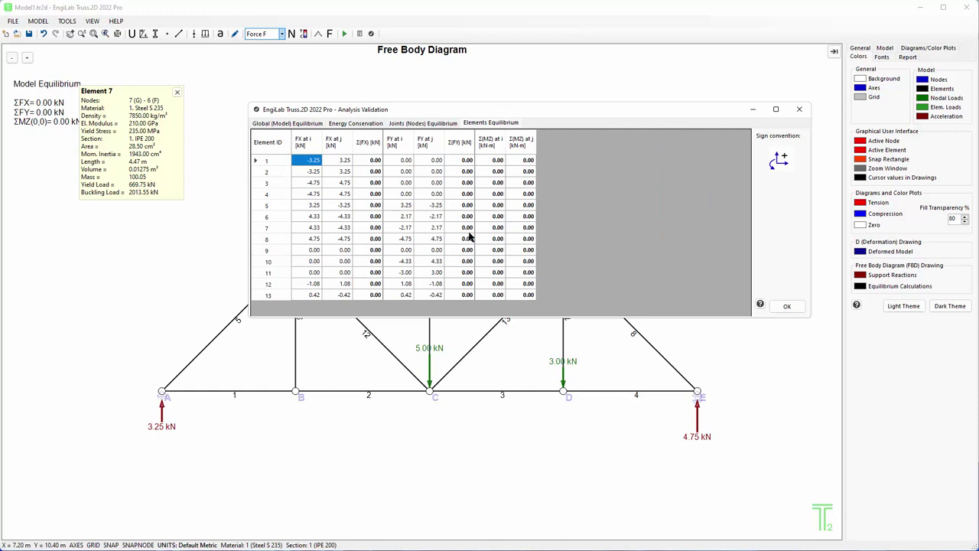
left_click_drag(371, 160, 375, 294)
left_click_drag(463, 164, 518, 298)
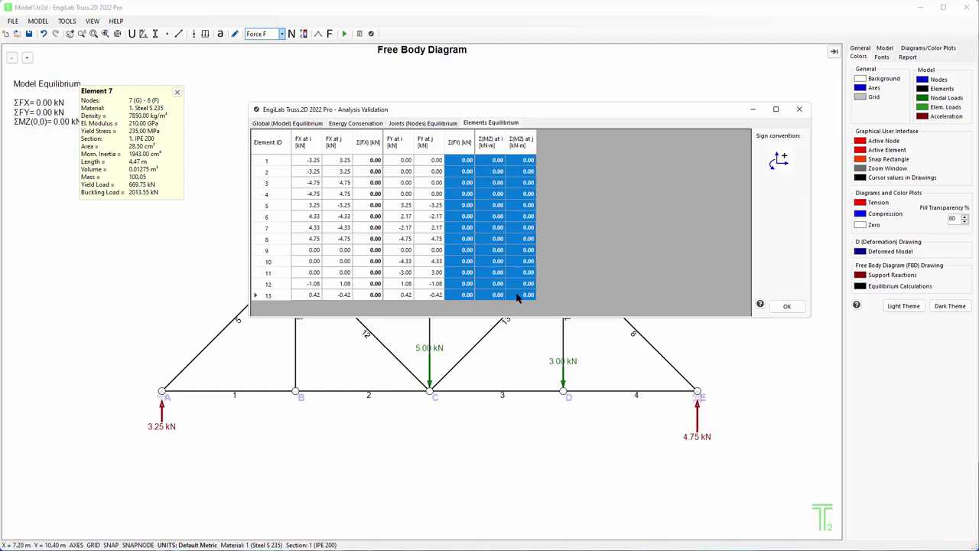
left_click(521, 217)
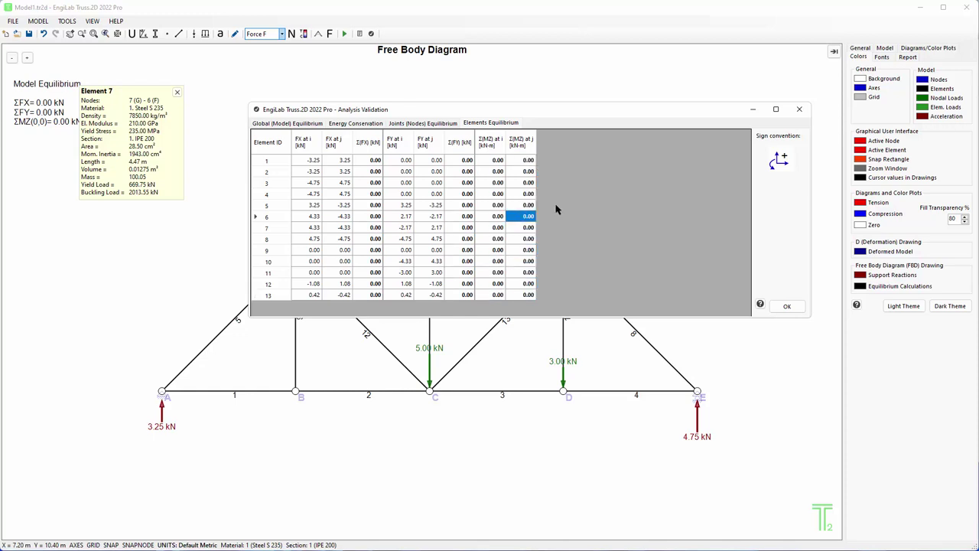
Close the validation window and return to the truss Model view with nodes A–H.
left_click(789, 309)
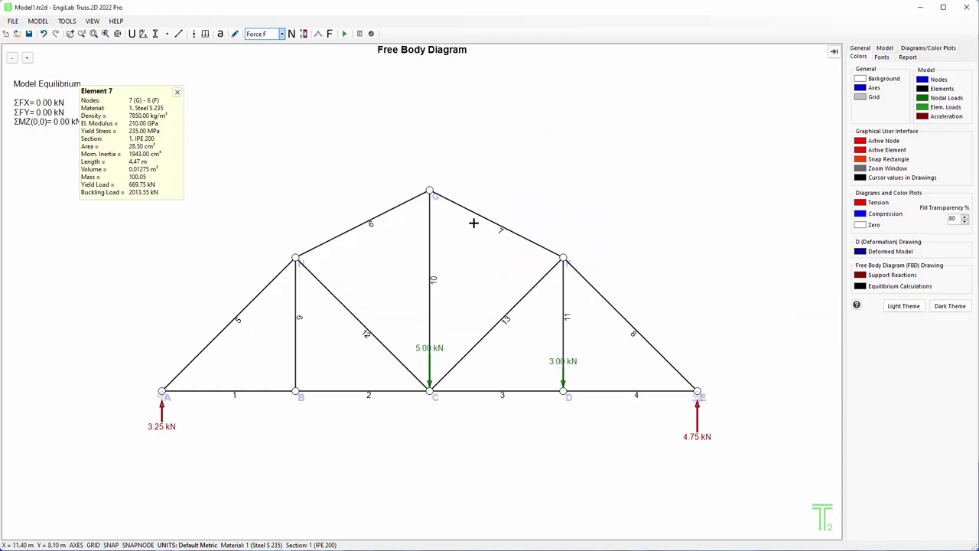
middle_click_drag(472, 221, 490, 184)
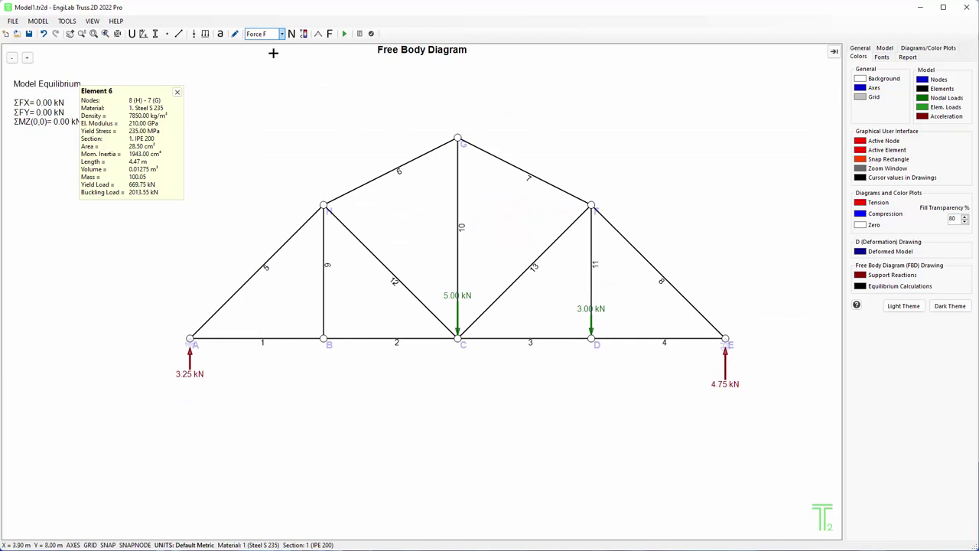
left_click(235, 33)
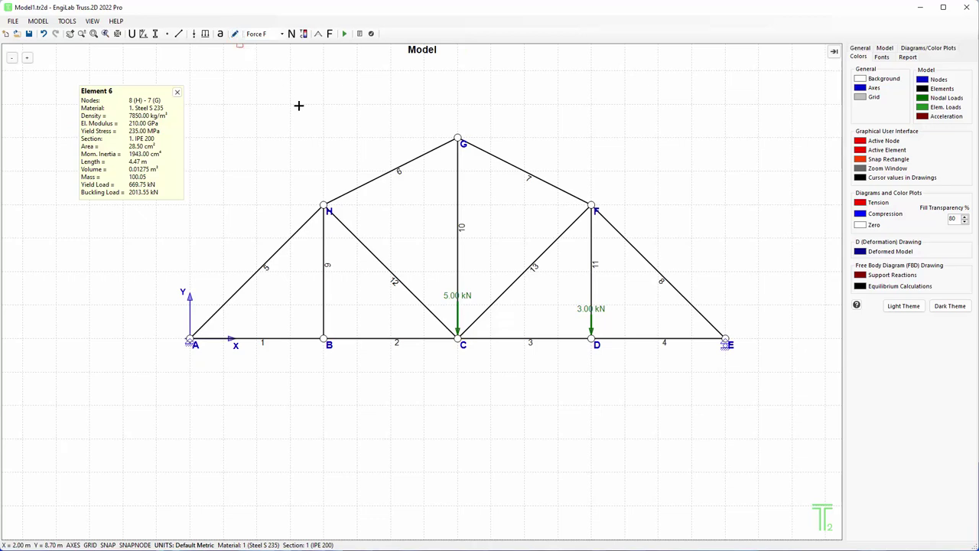